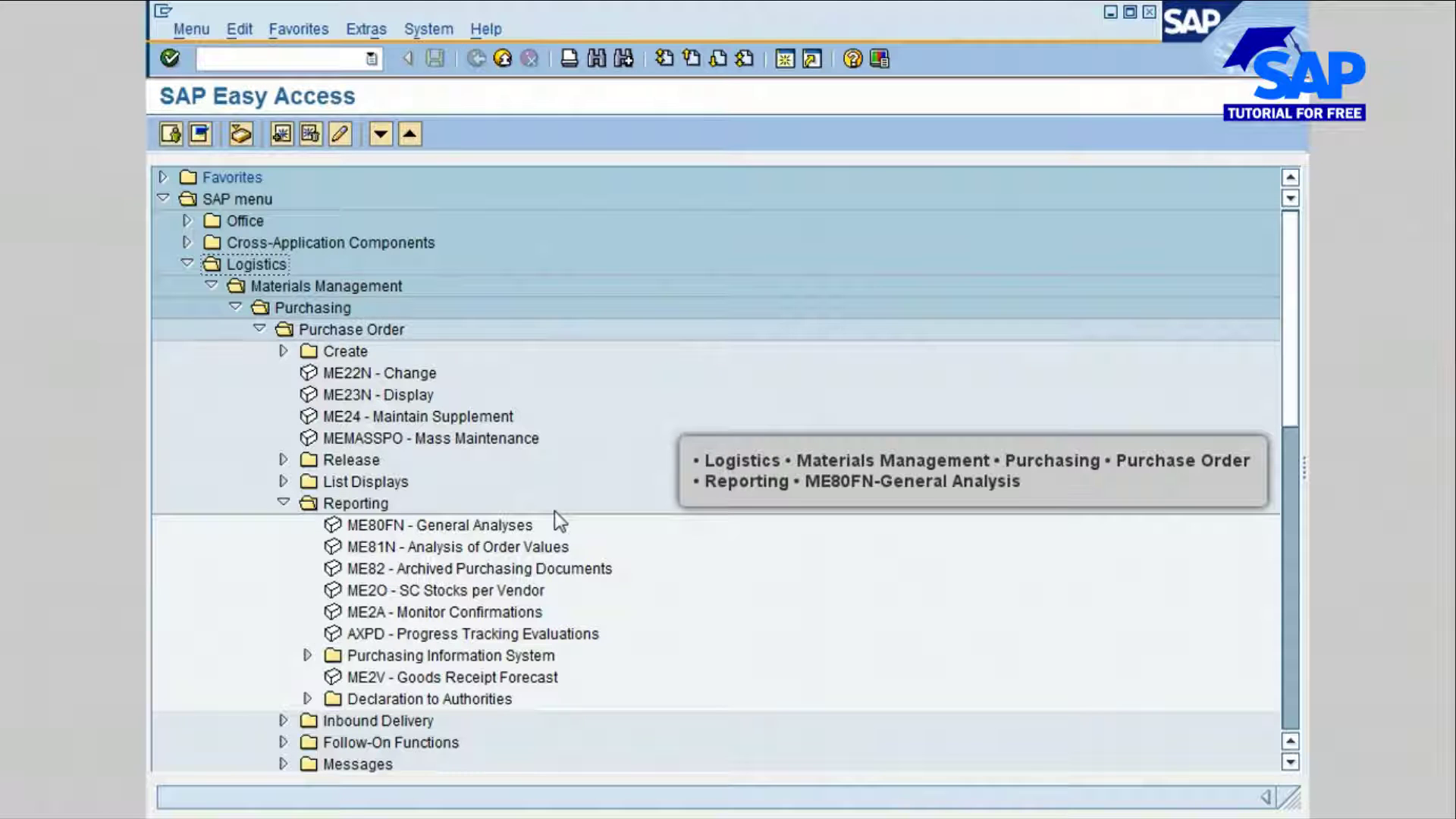
Step: Open the ME80FN General Analyses report from the purchase order reporting folder
click(534, 530)
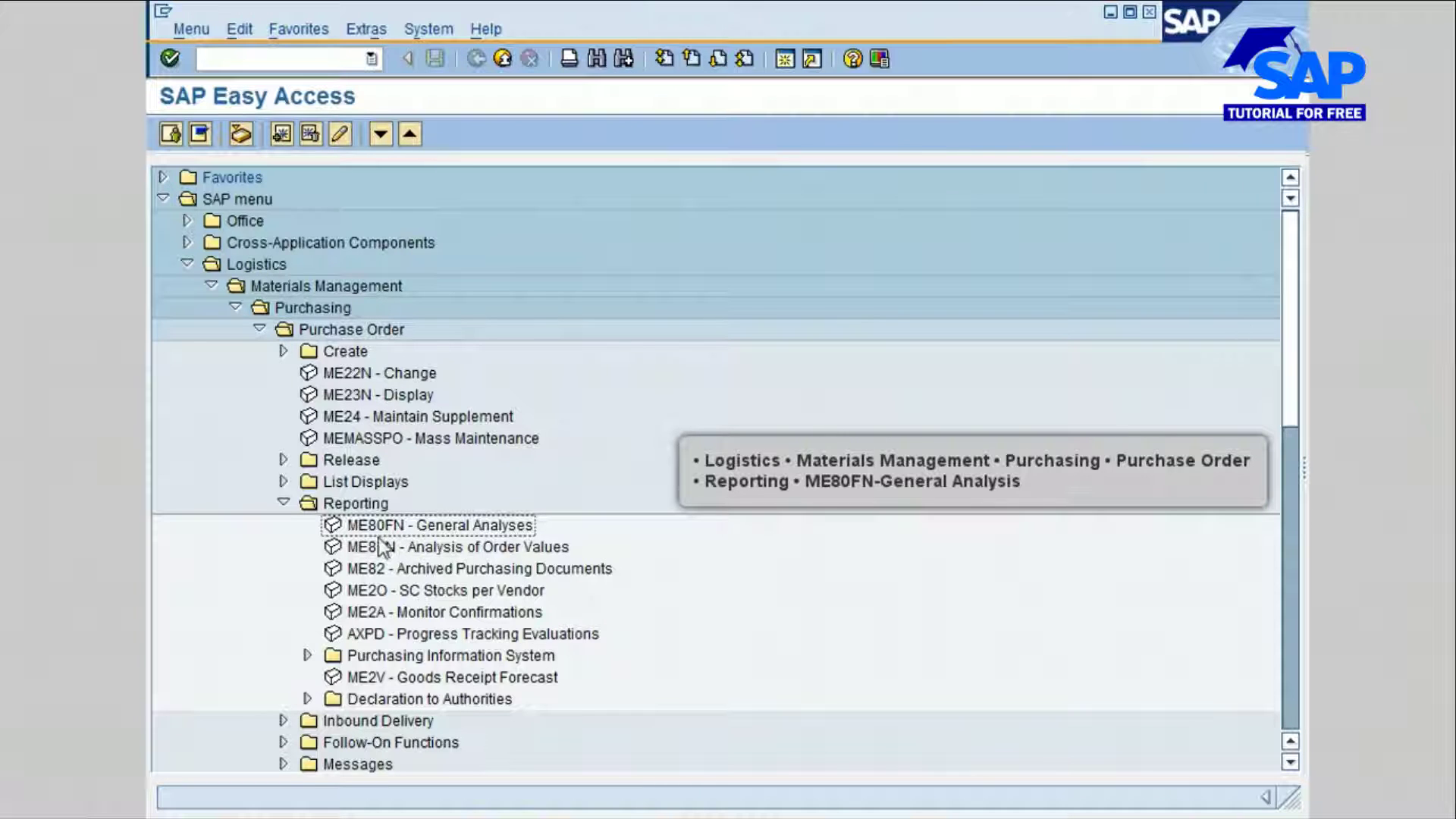
double_click(465, 527)
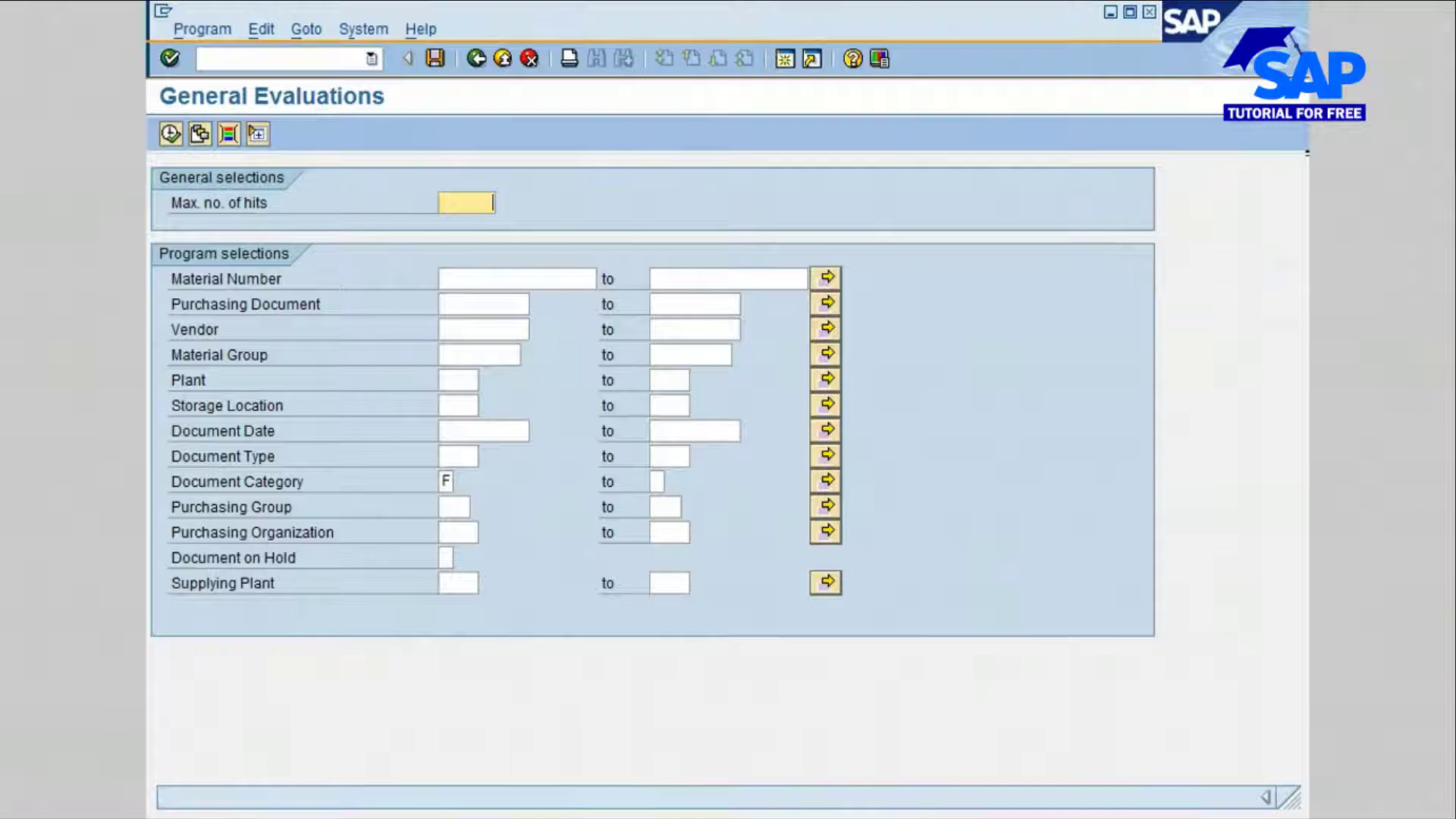
click(445, 482)
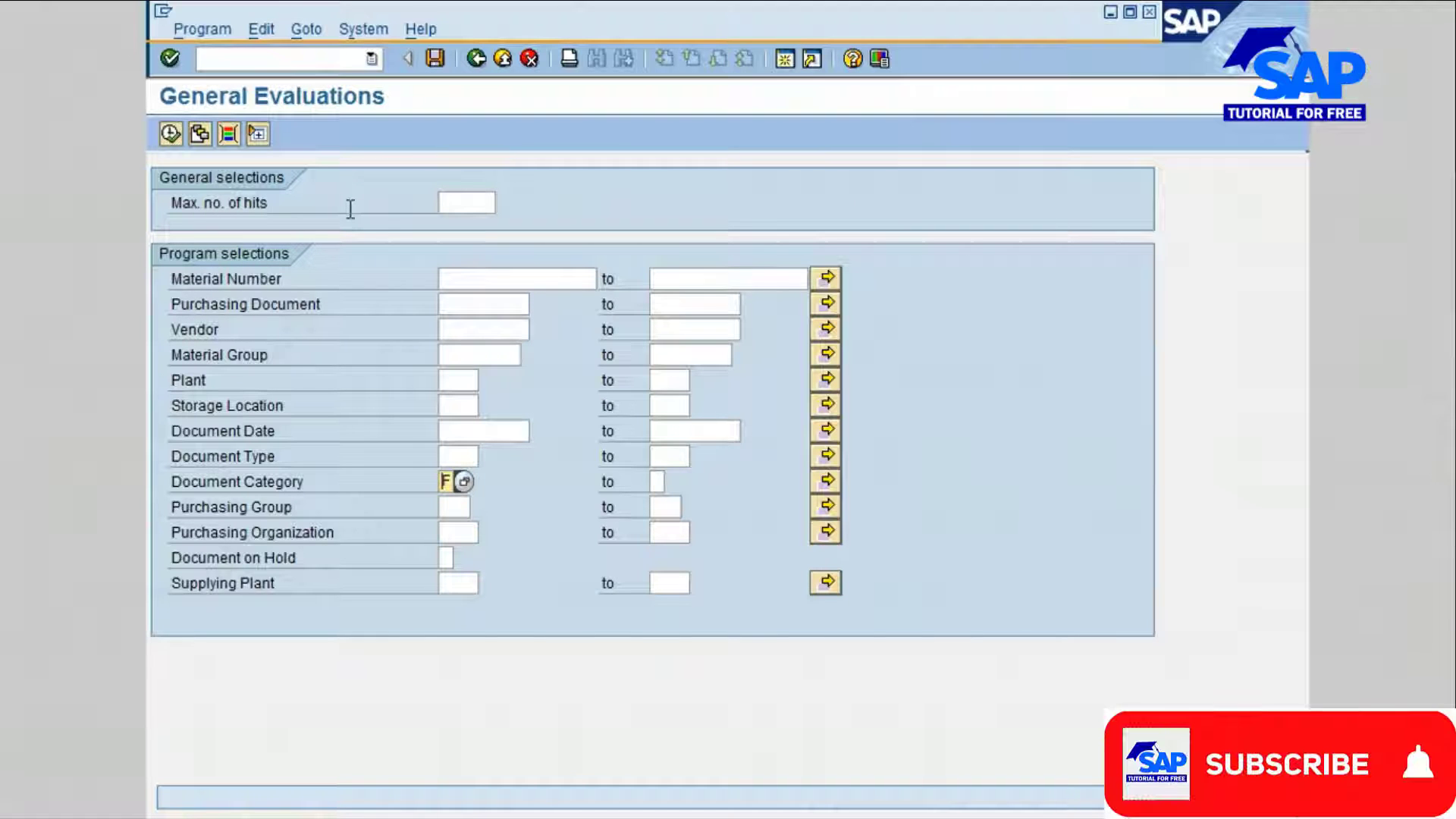
click(458, 203)
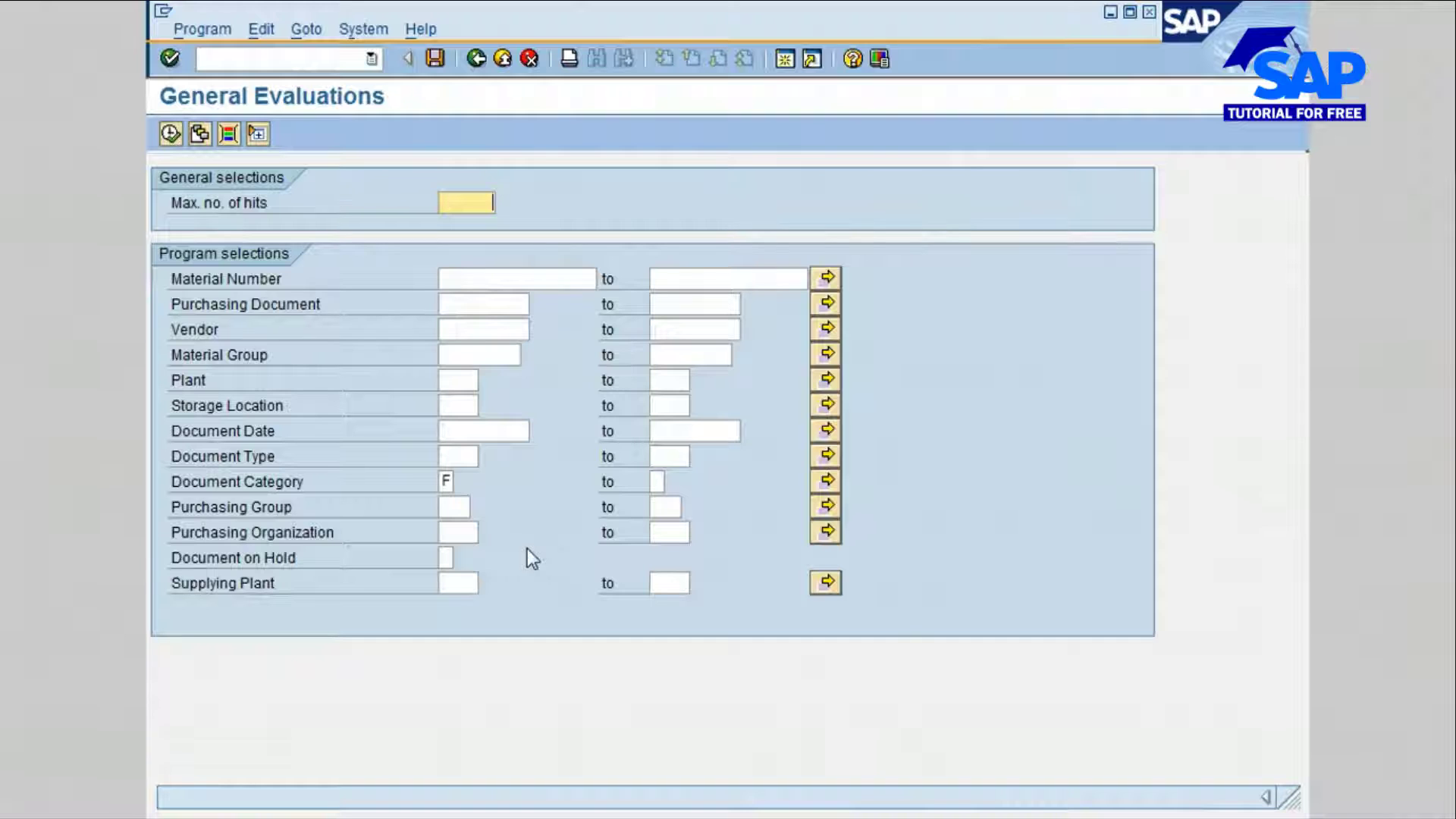
Step: Set the plant to 1000 and choose document type NB, Standard PO of NB, from the value list
click(458, 384)
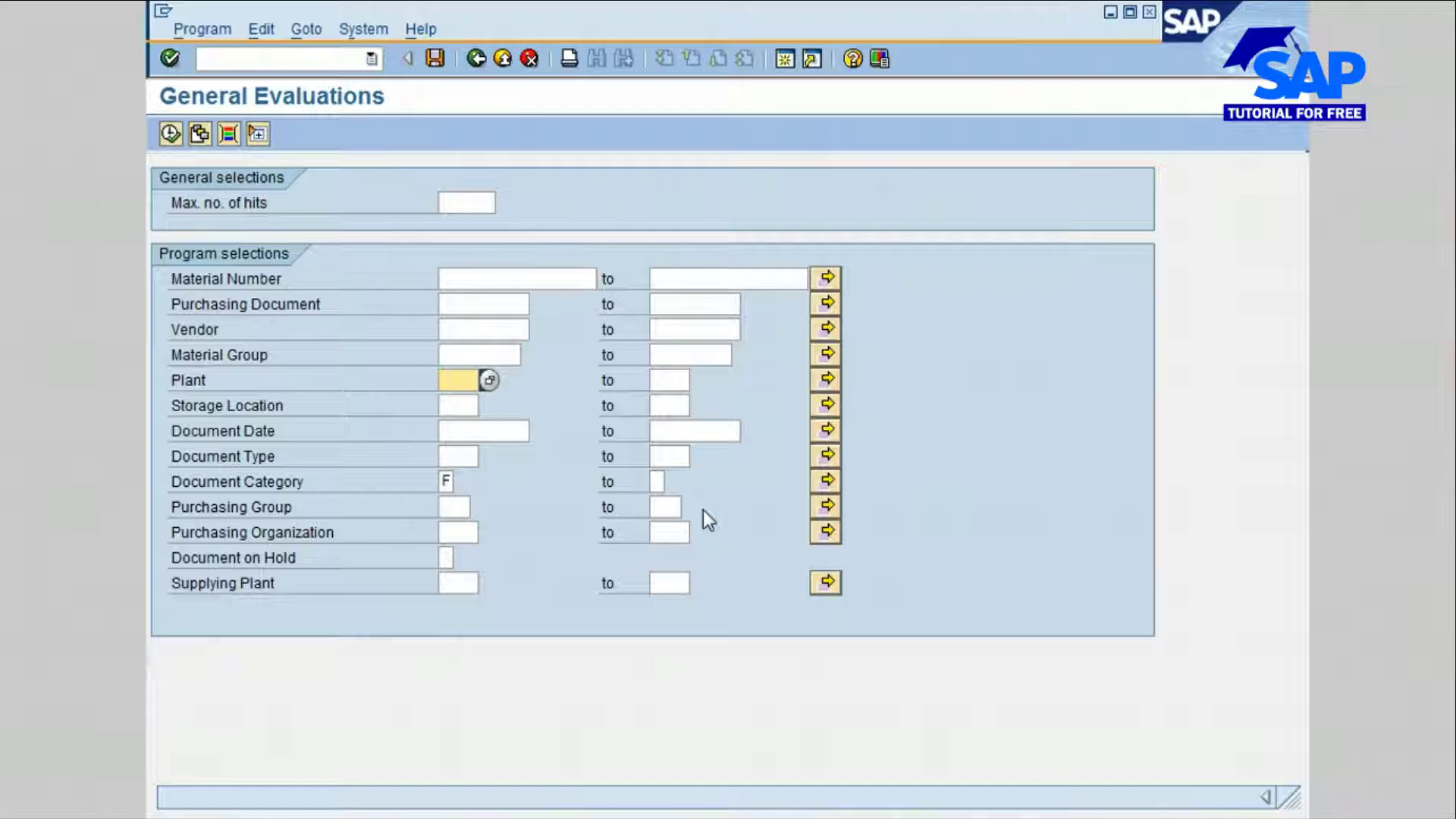
text(1000)
click(458, 456)
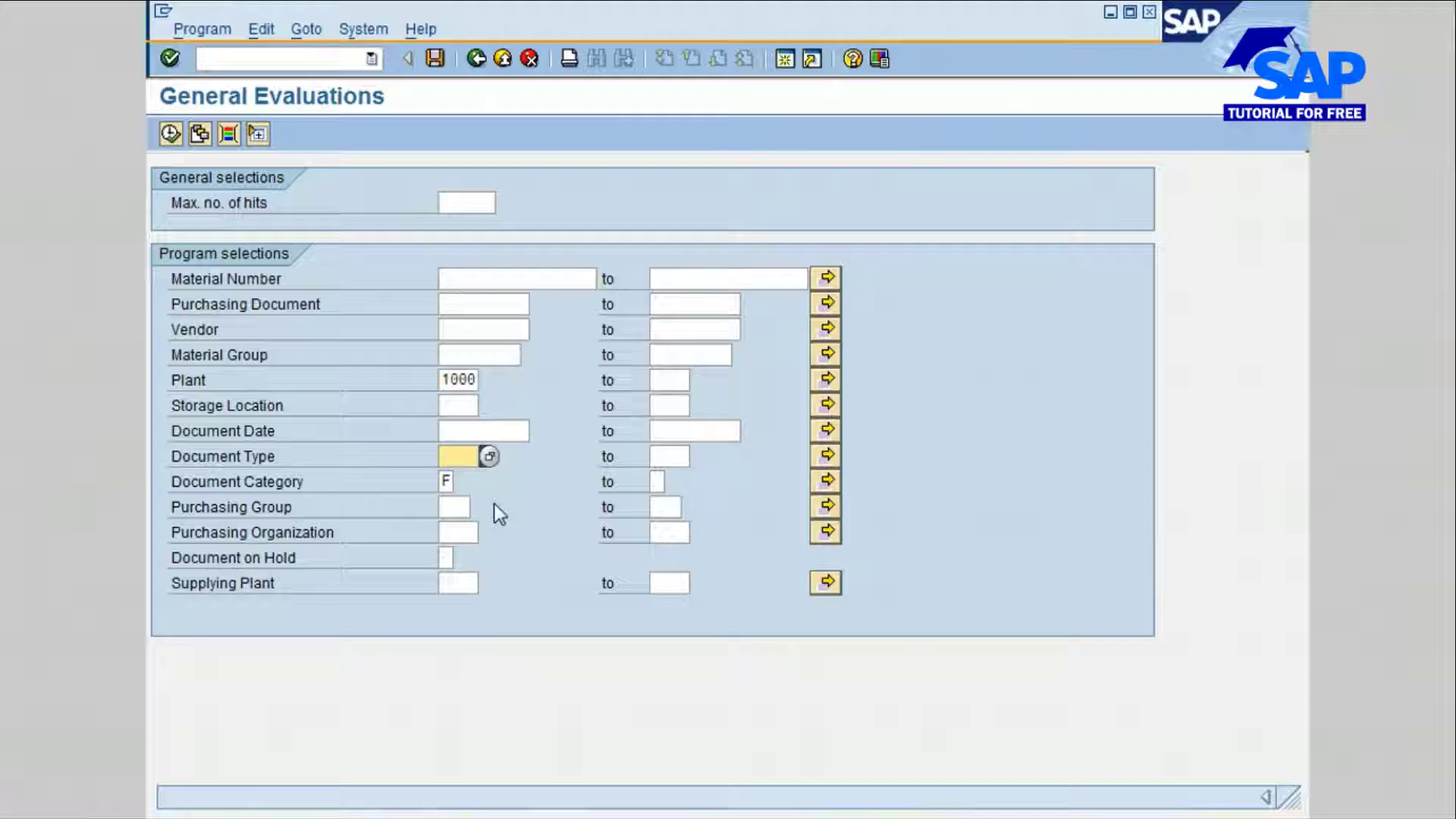
click(490, 458)
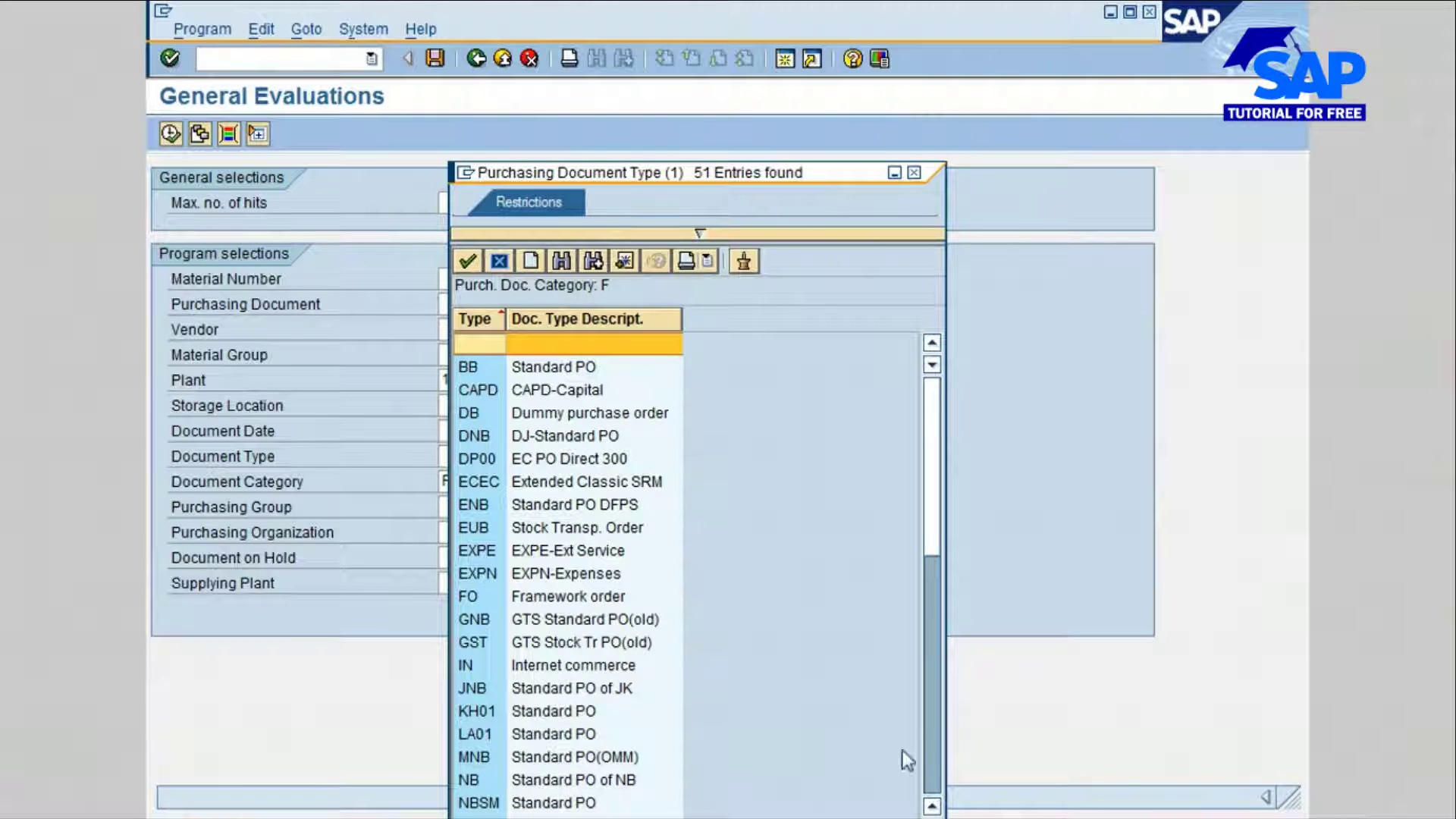
click(522, 779)
double_click(522, 780)
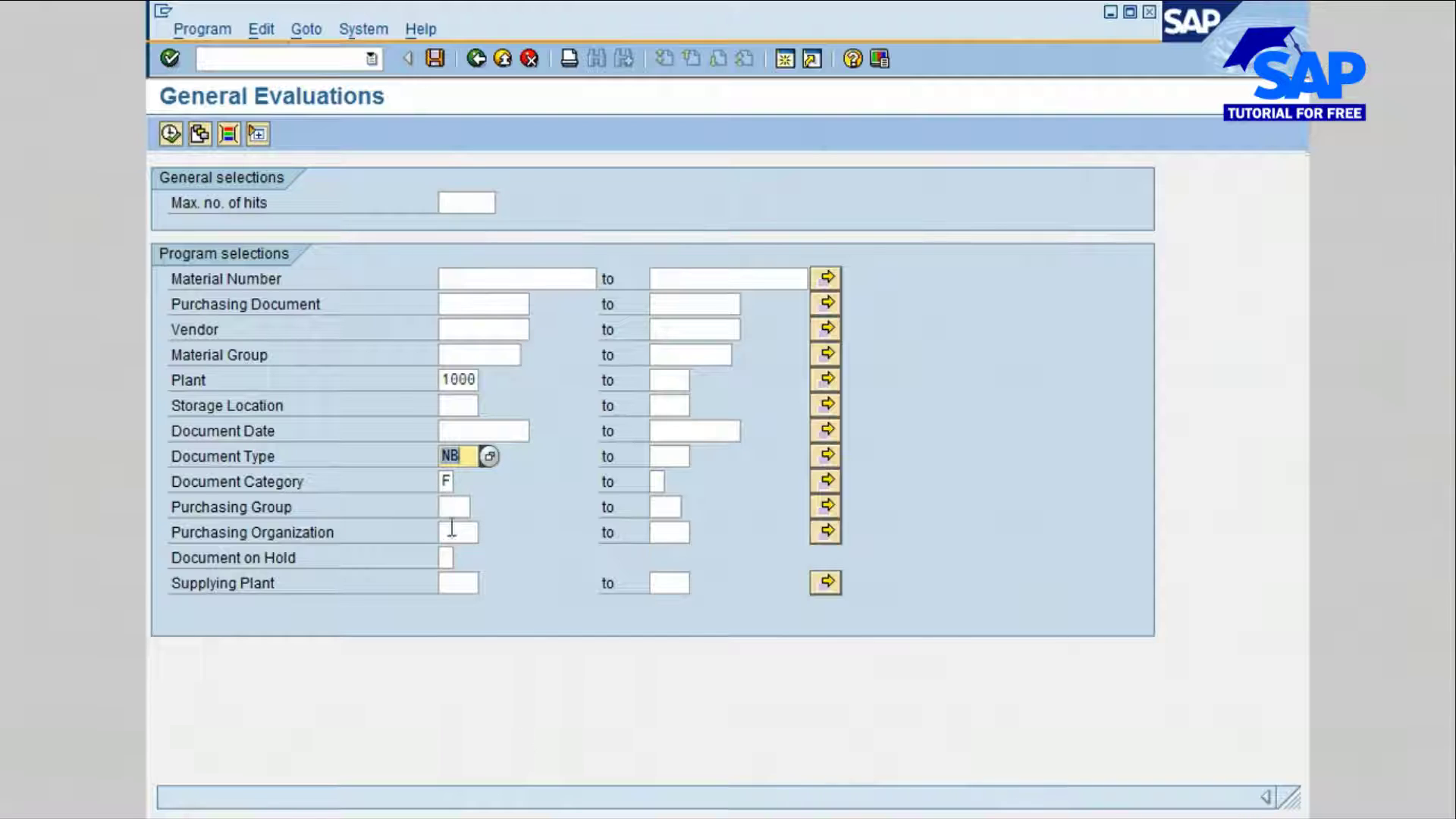
Step: Choose F, Purchase Order, as the document category from its value list
click(444, 482)
text(F)
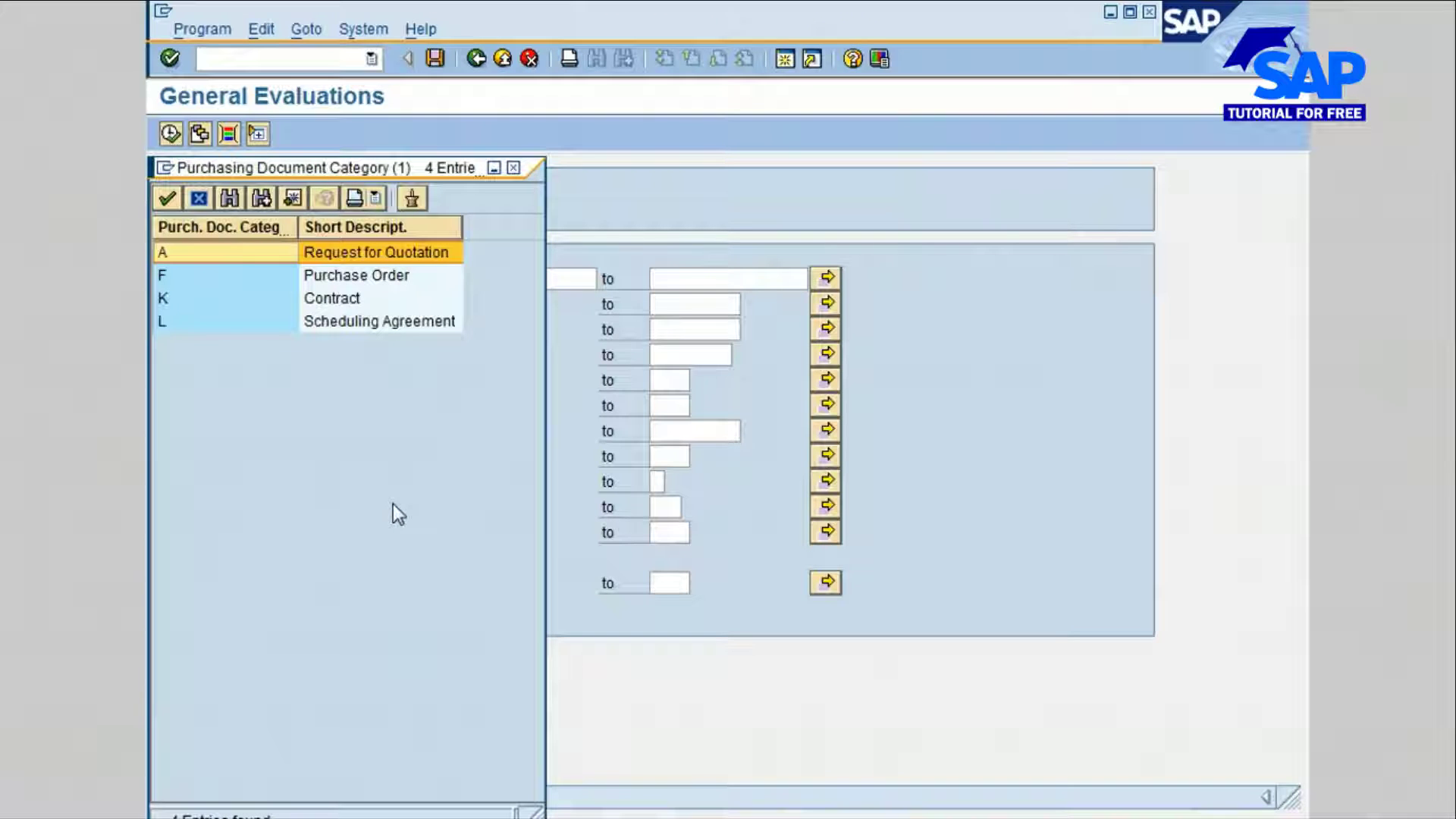
double_click(182, 275)
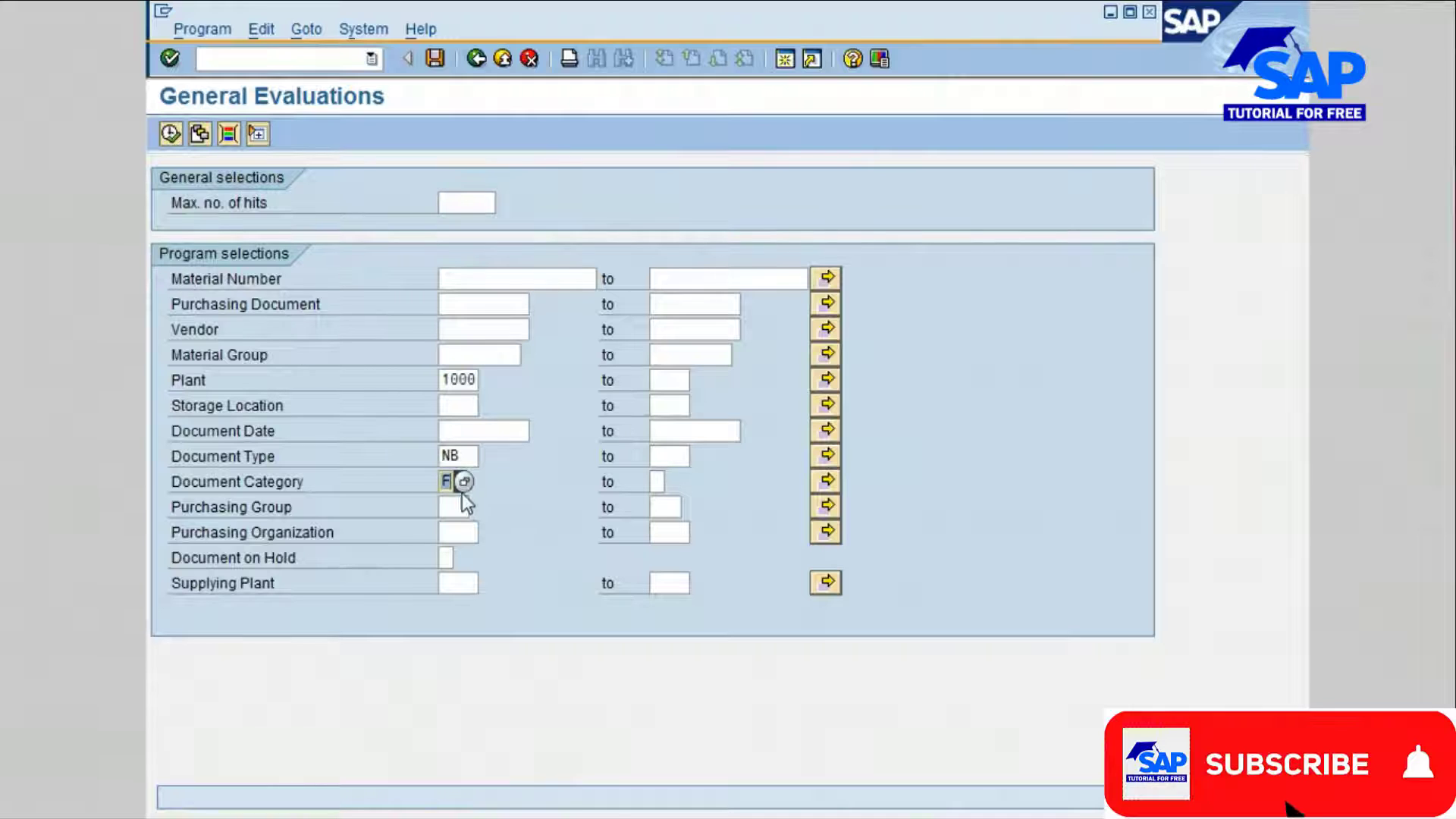
Step: Set the purchasing group to 001 and the purchasing organization to 1000, and execute the evaluation
click(445, 507)
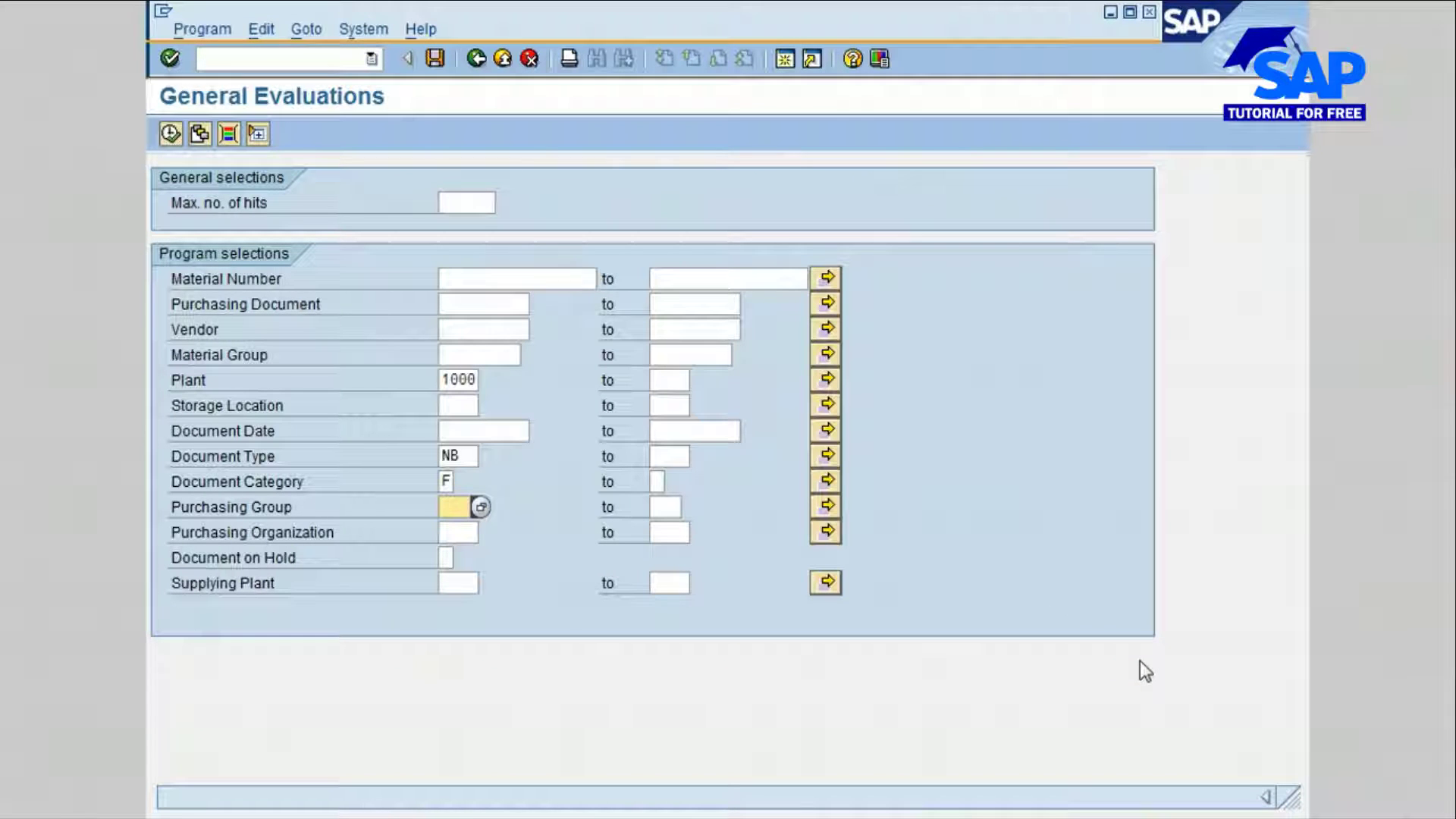
text(001)
click(458, 532)
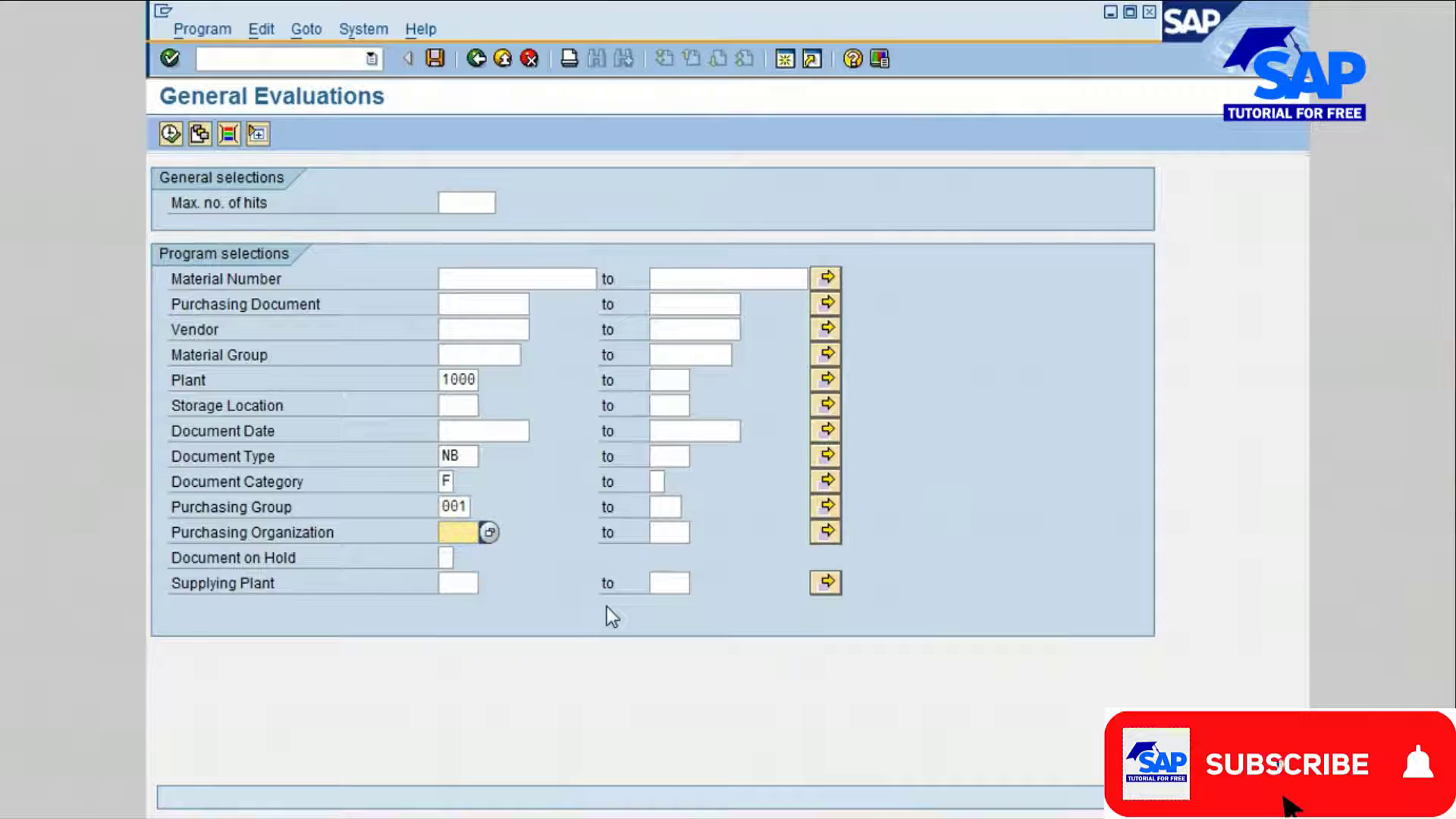
text(1000)
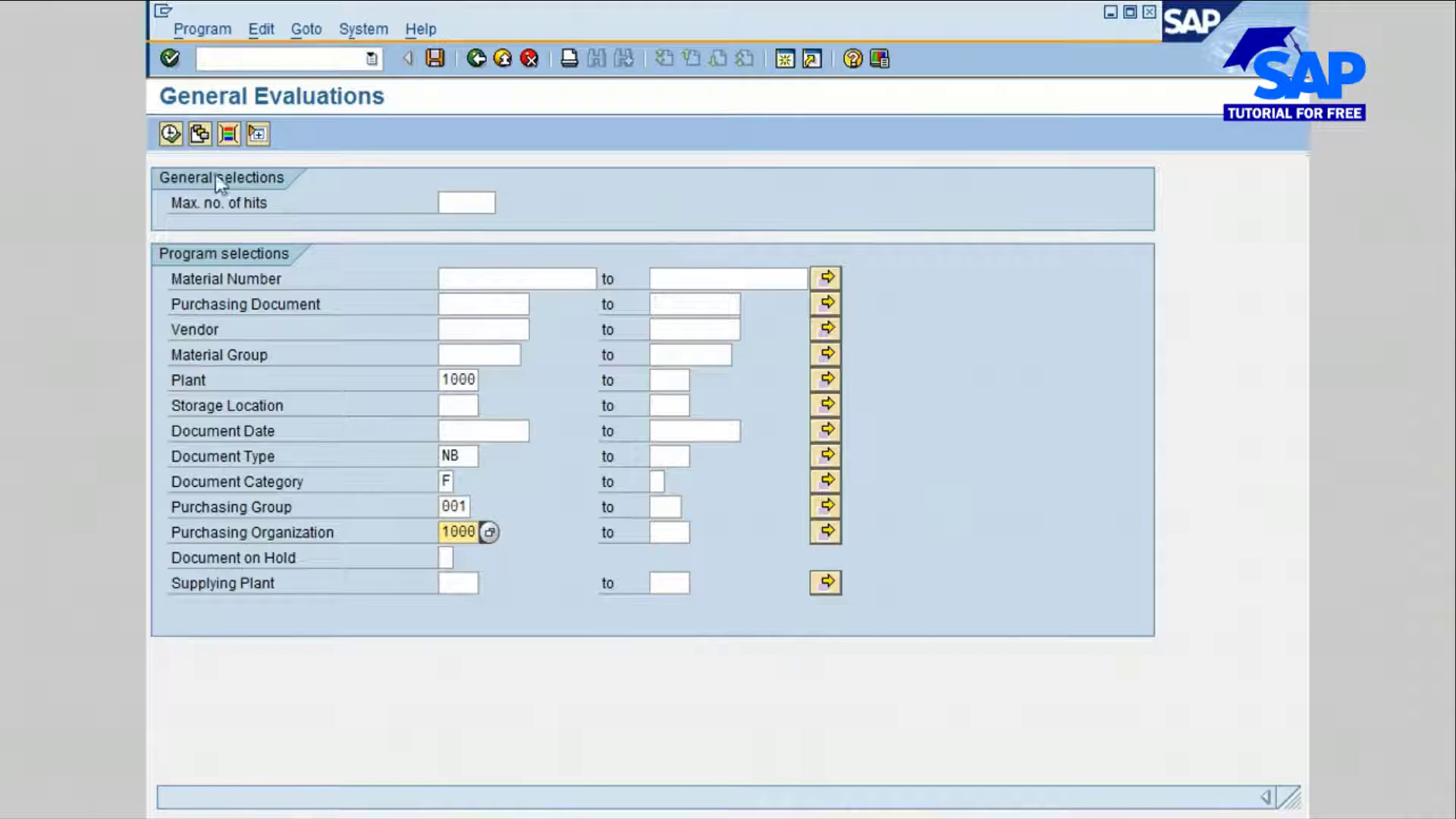
click(173, 137)
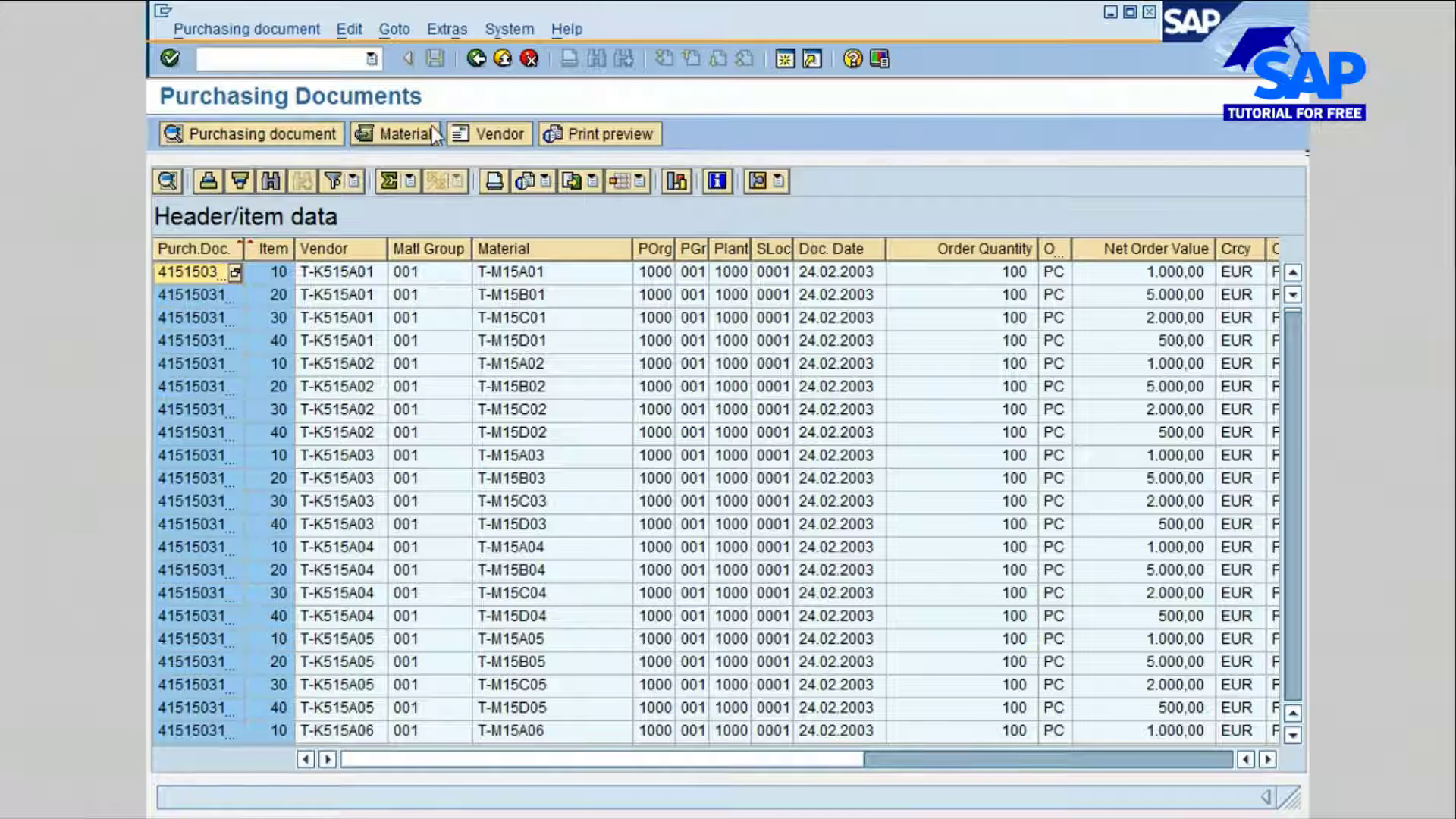
Step: Return to the selection criteria and rerun the evaluation with the maximum number of hits limited to 30
click(476, 59)
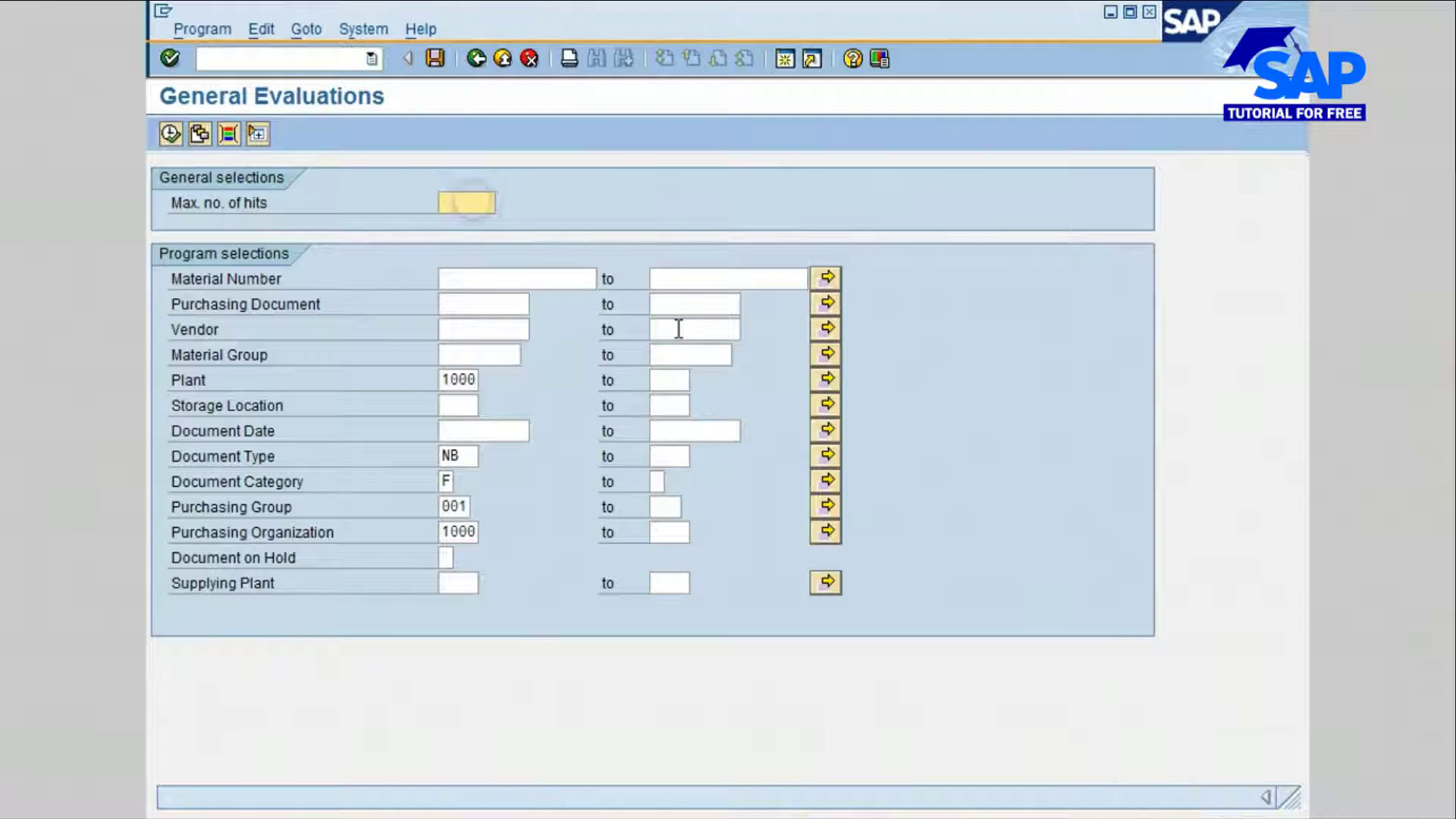
text(30)
click(168, 135)
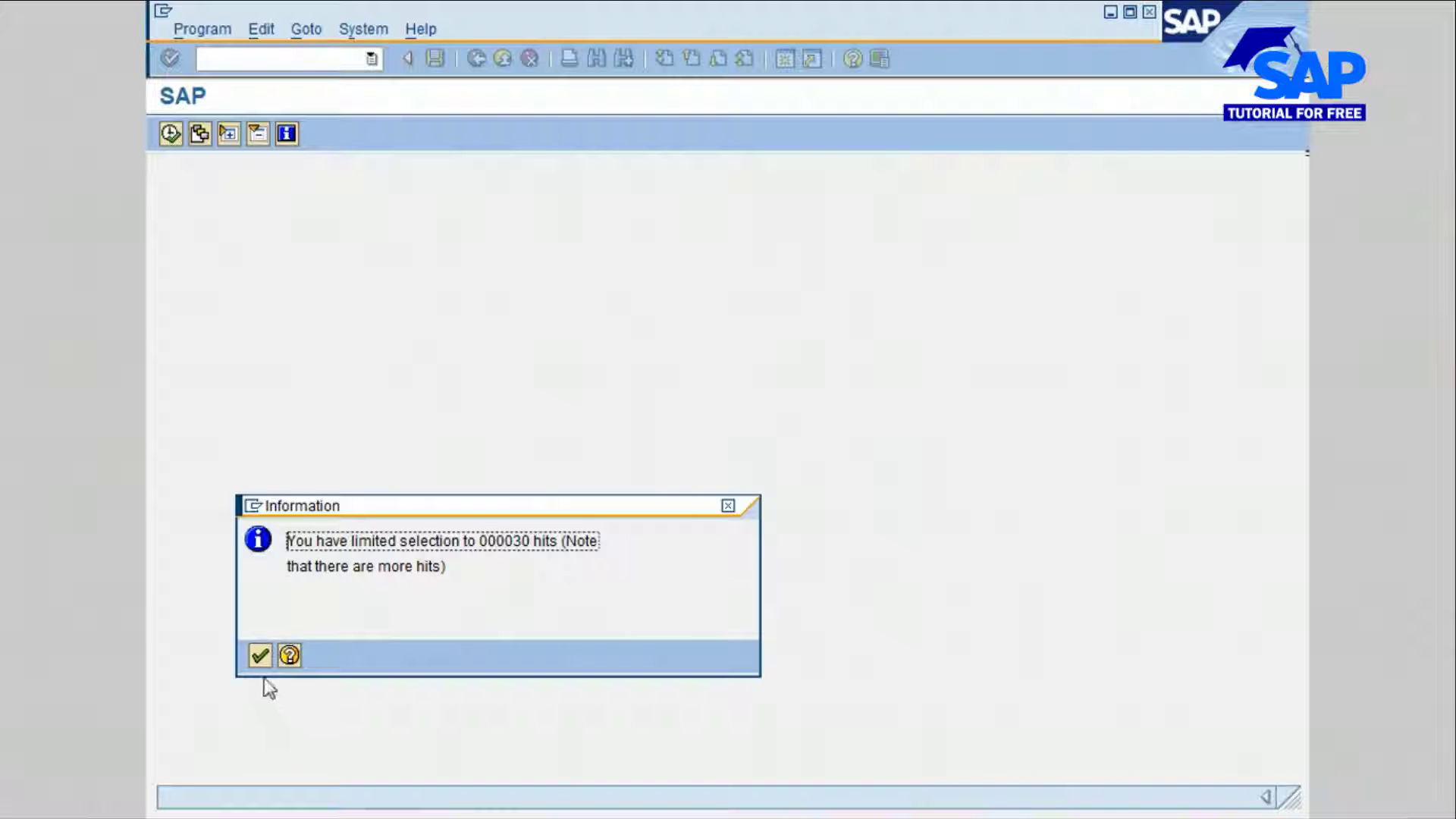
click(259, 655)
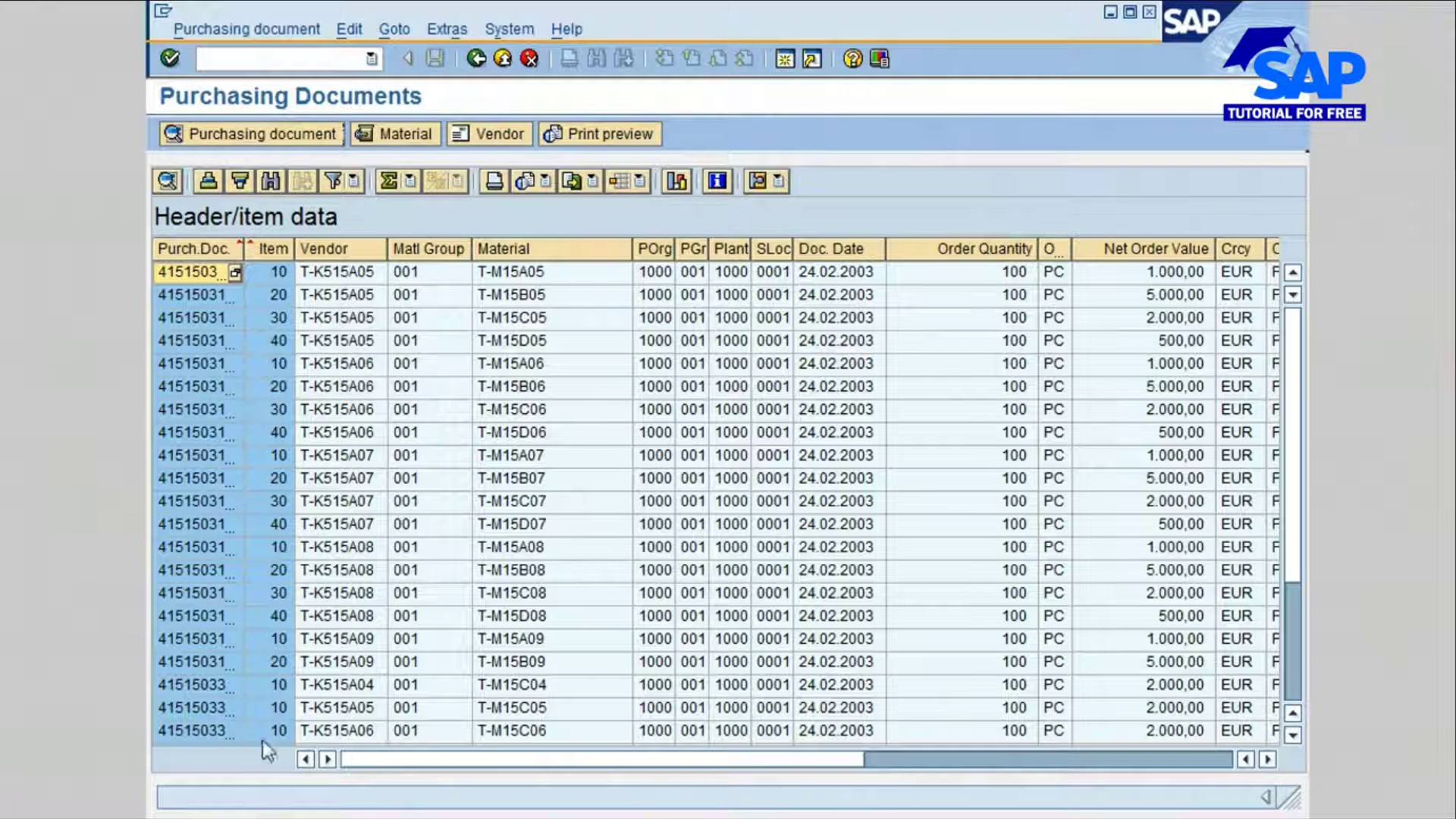
click(536, 686)
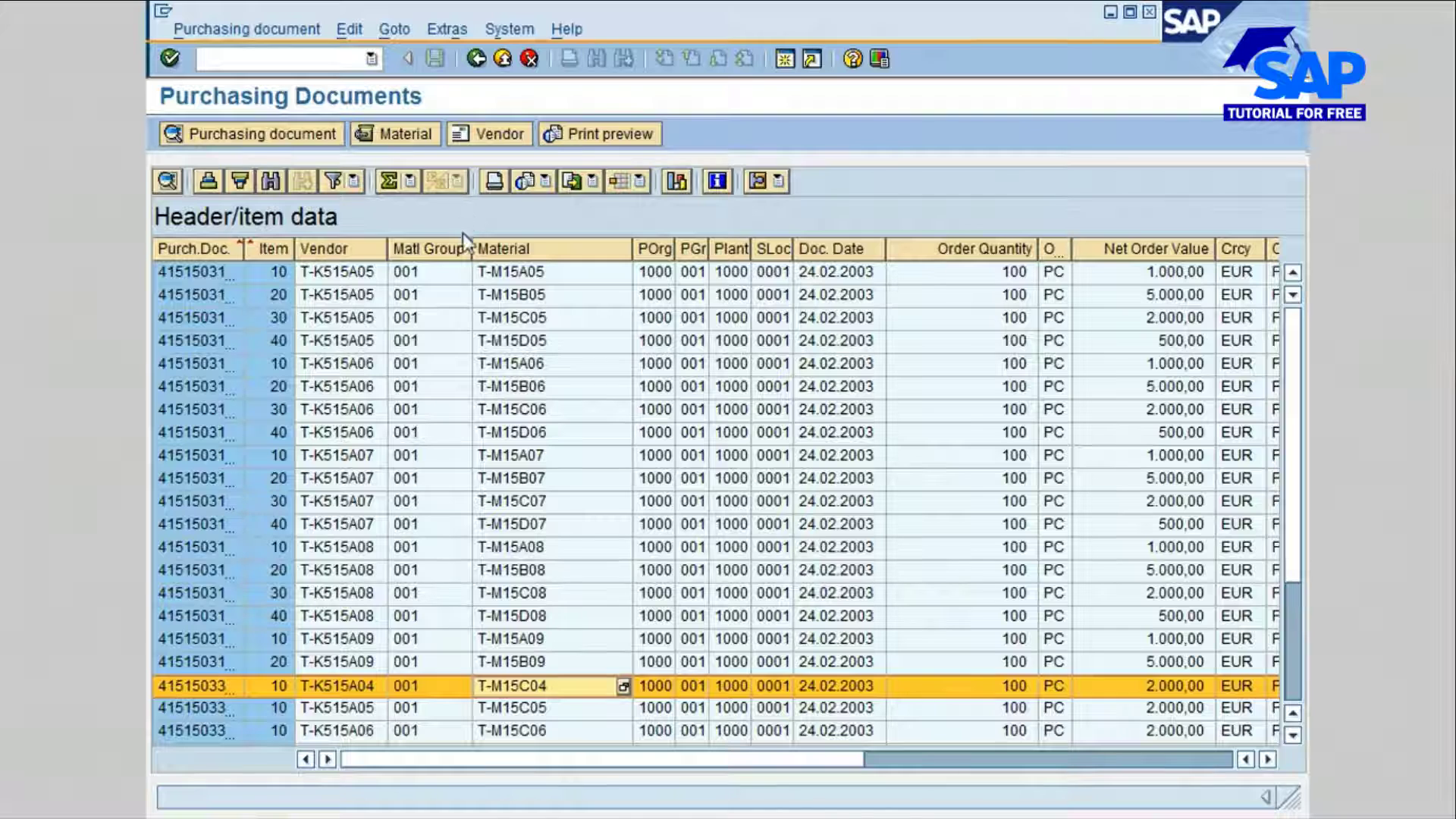
Step: Return to the selection criteria and choose ball bearing 100-510 as the material number by searching for the description *bear
click(476, 59)
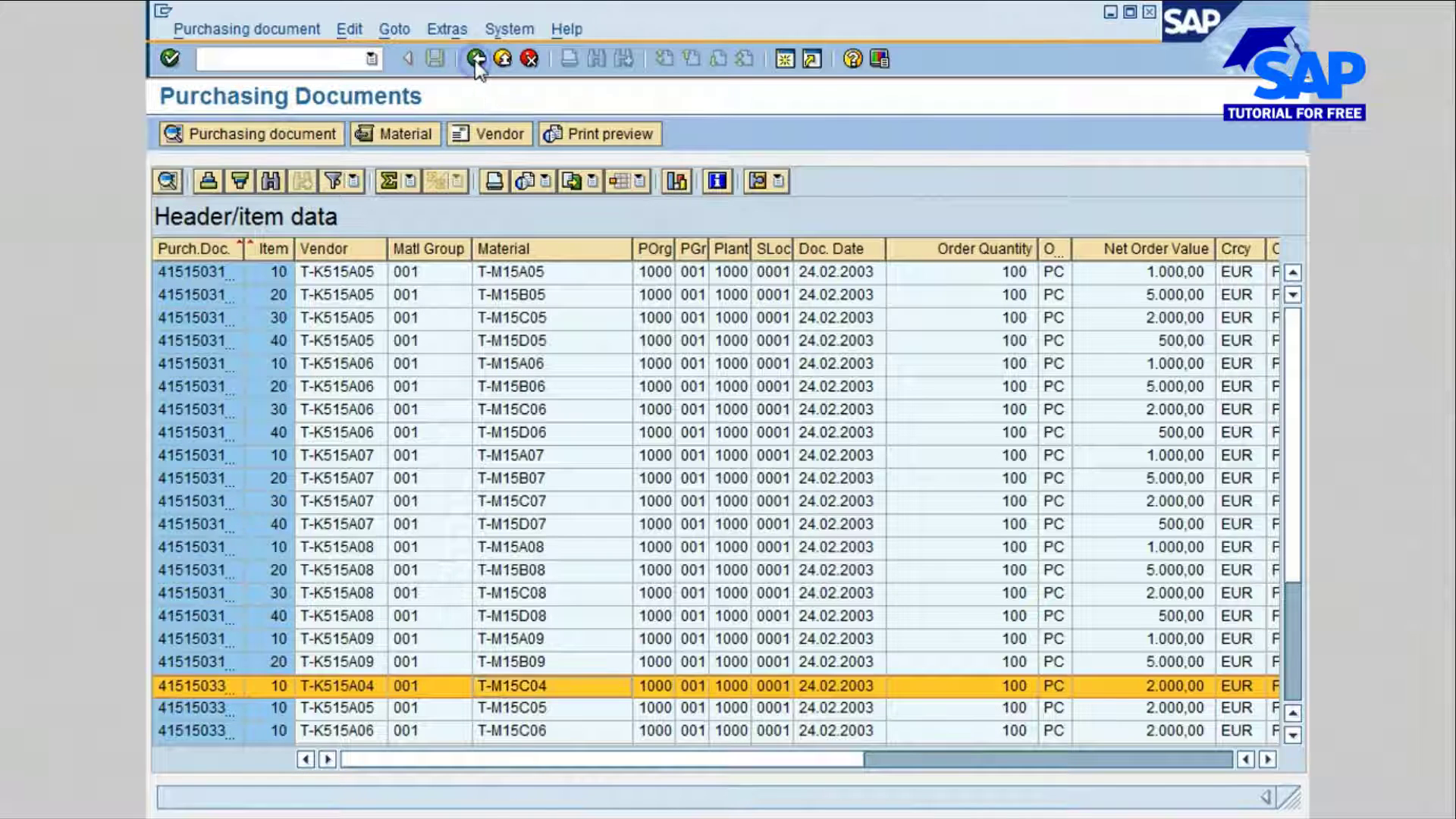
click(487, 278)
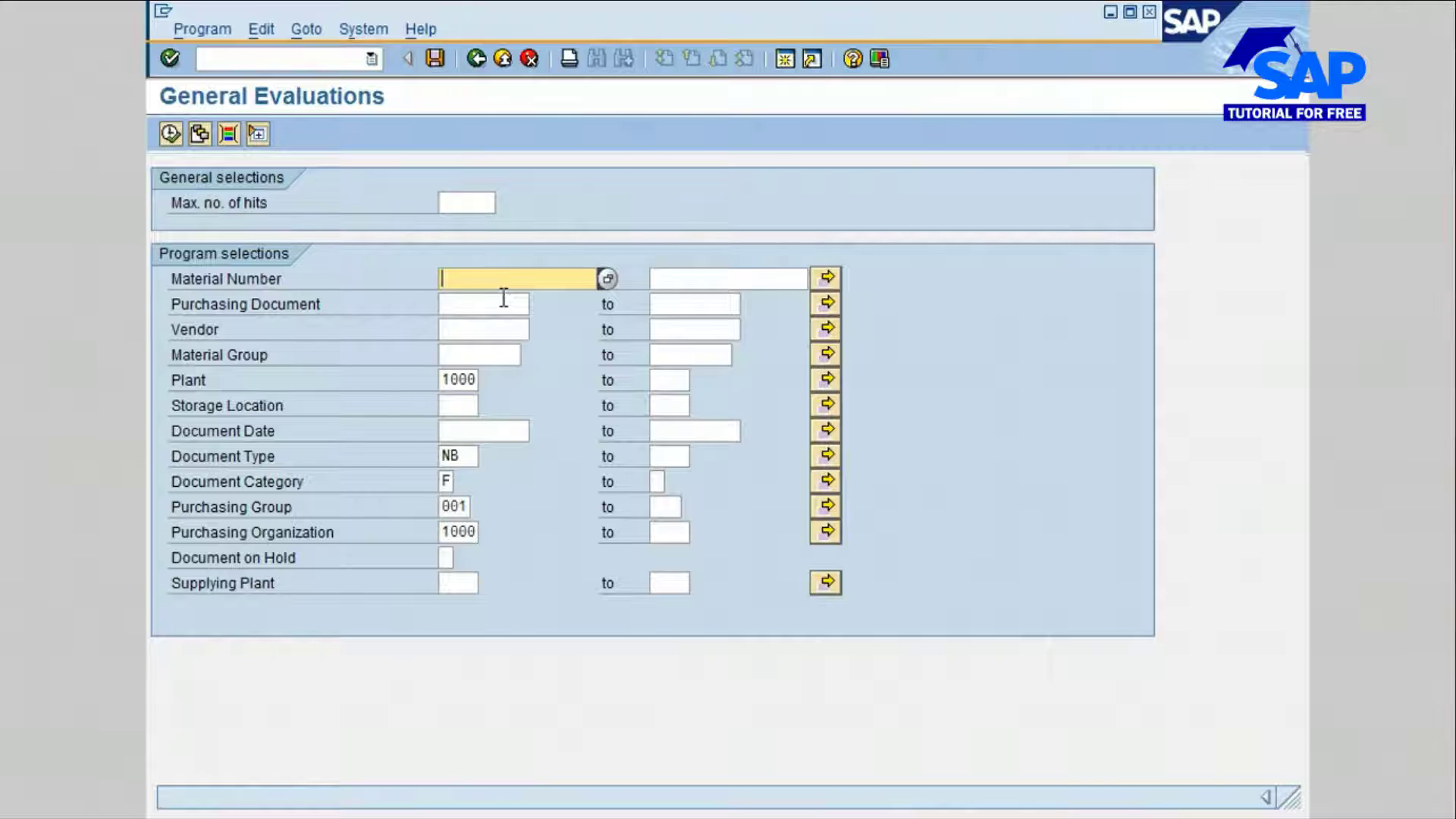
click(611, 280)
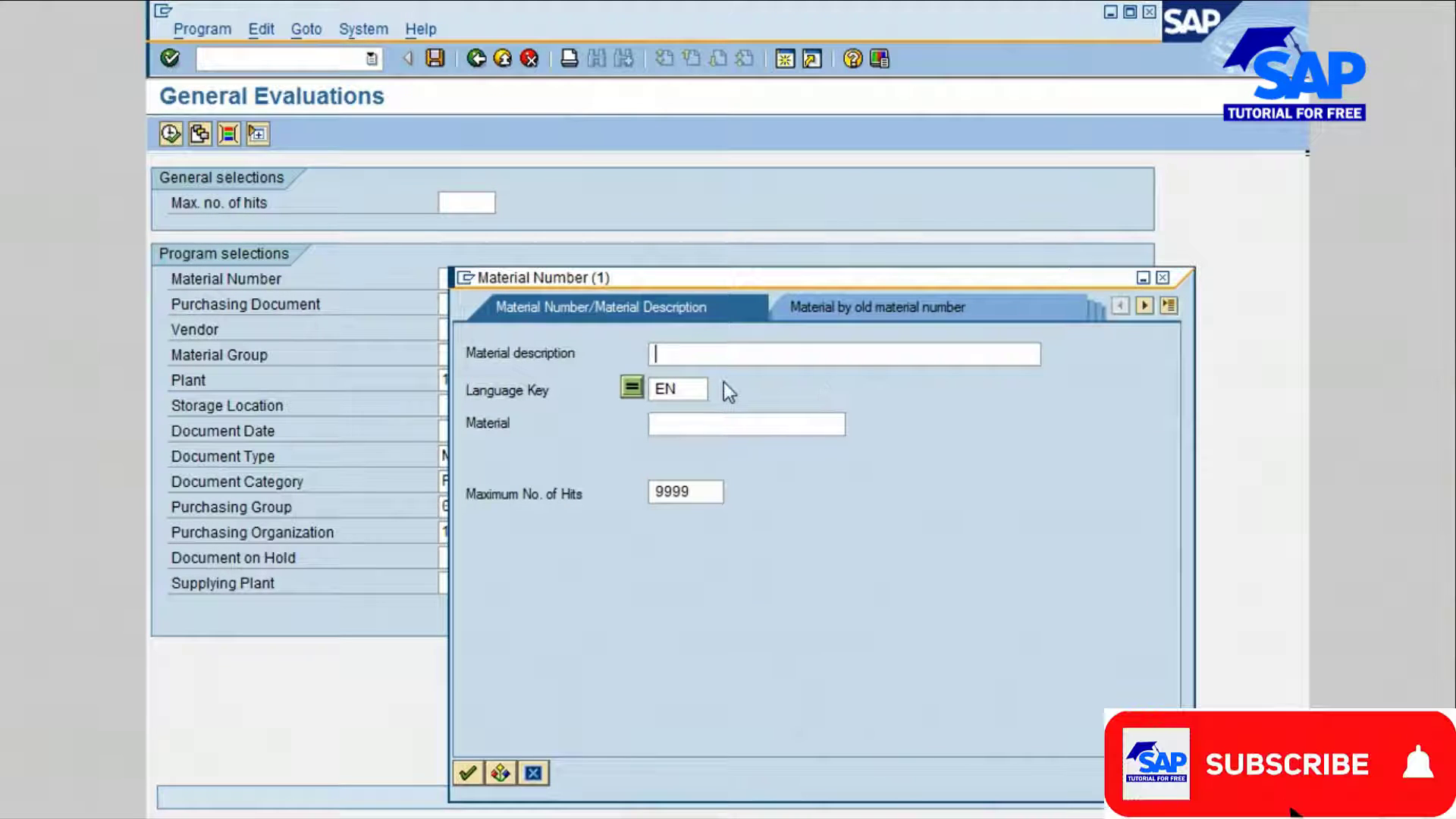
text(*bear*)
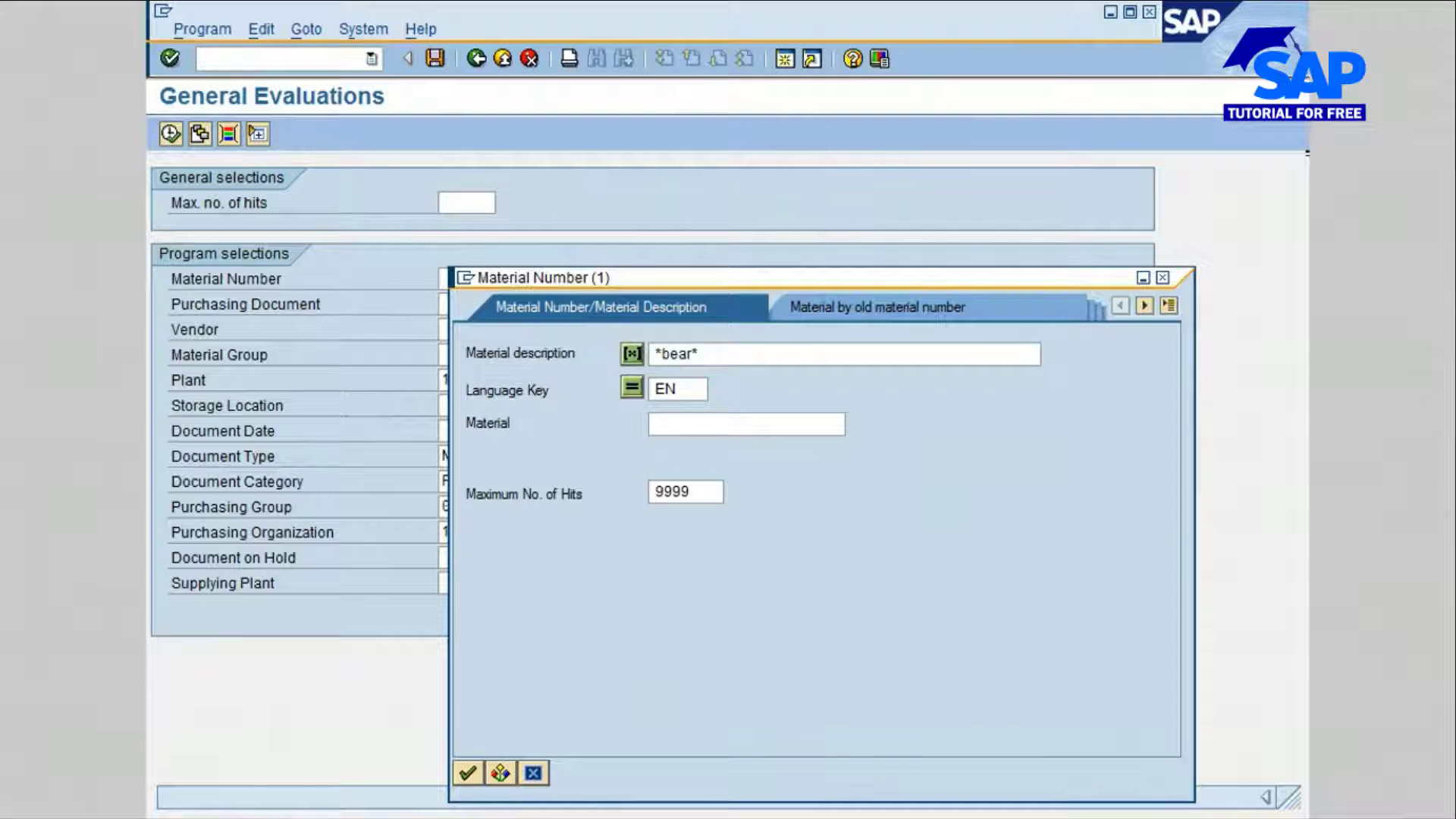
key(Return)
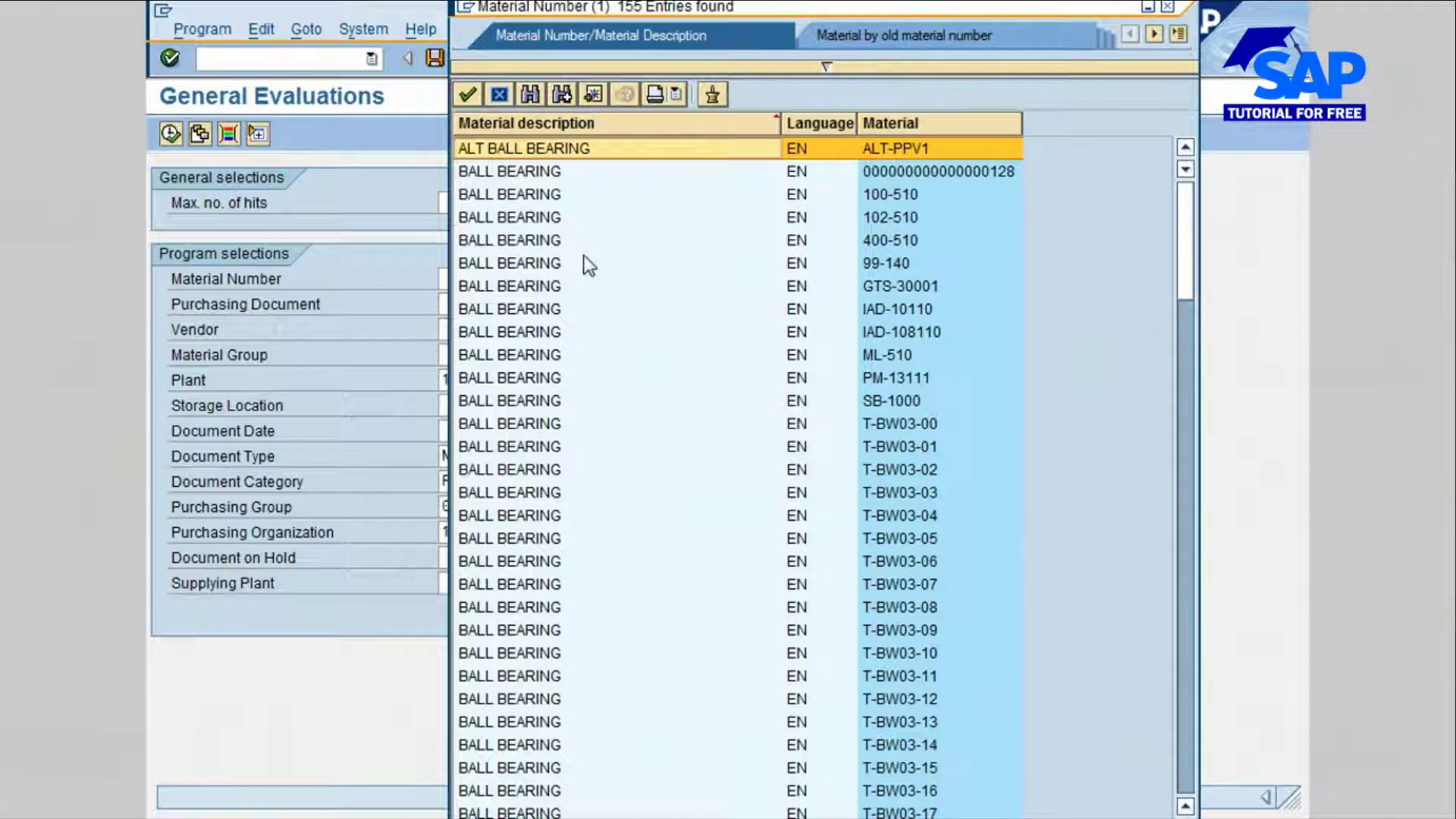
click(544, 195)
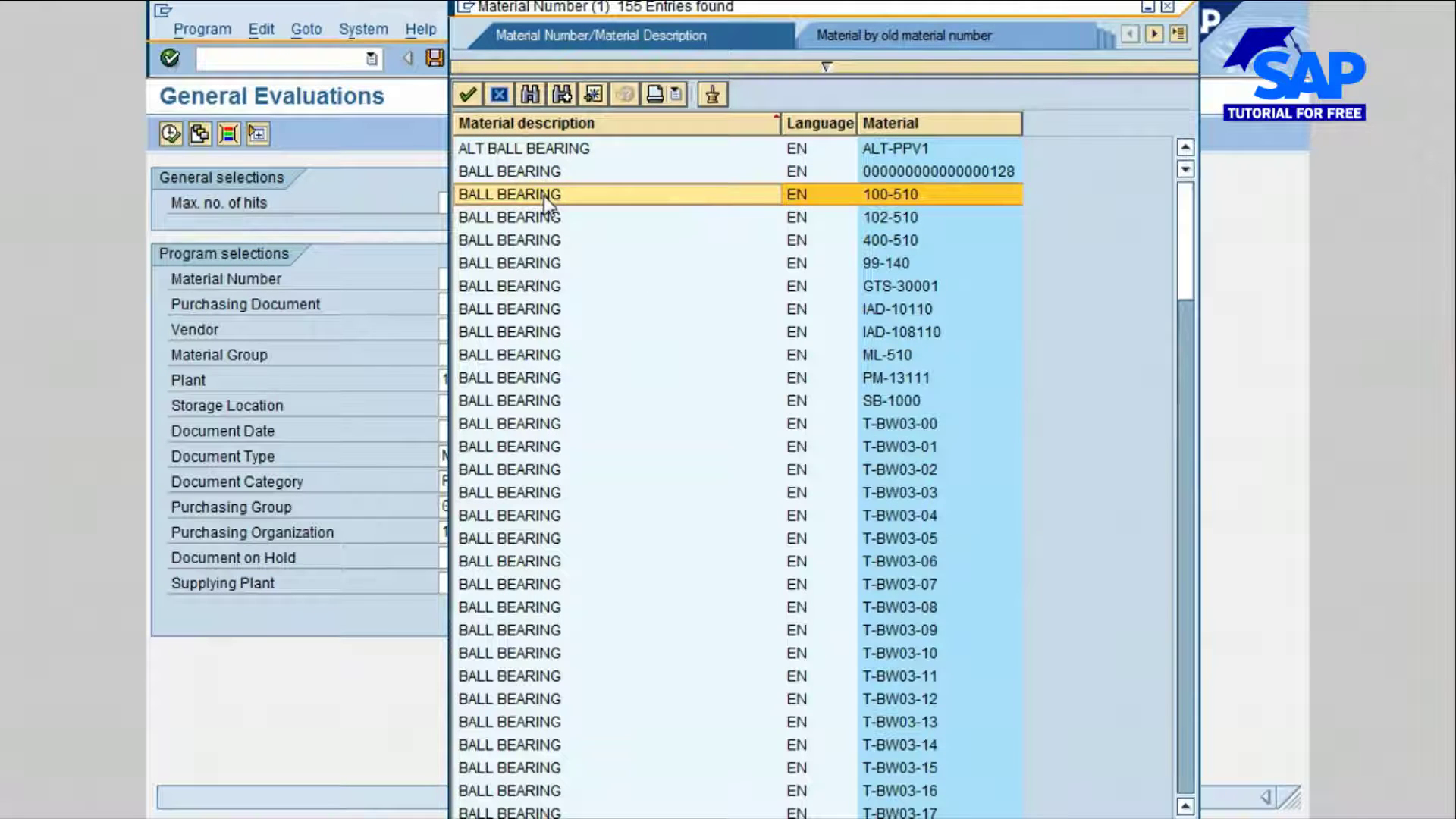
click(467, 94)
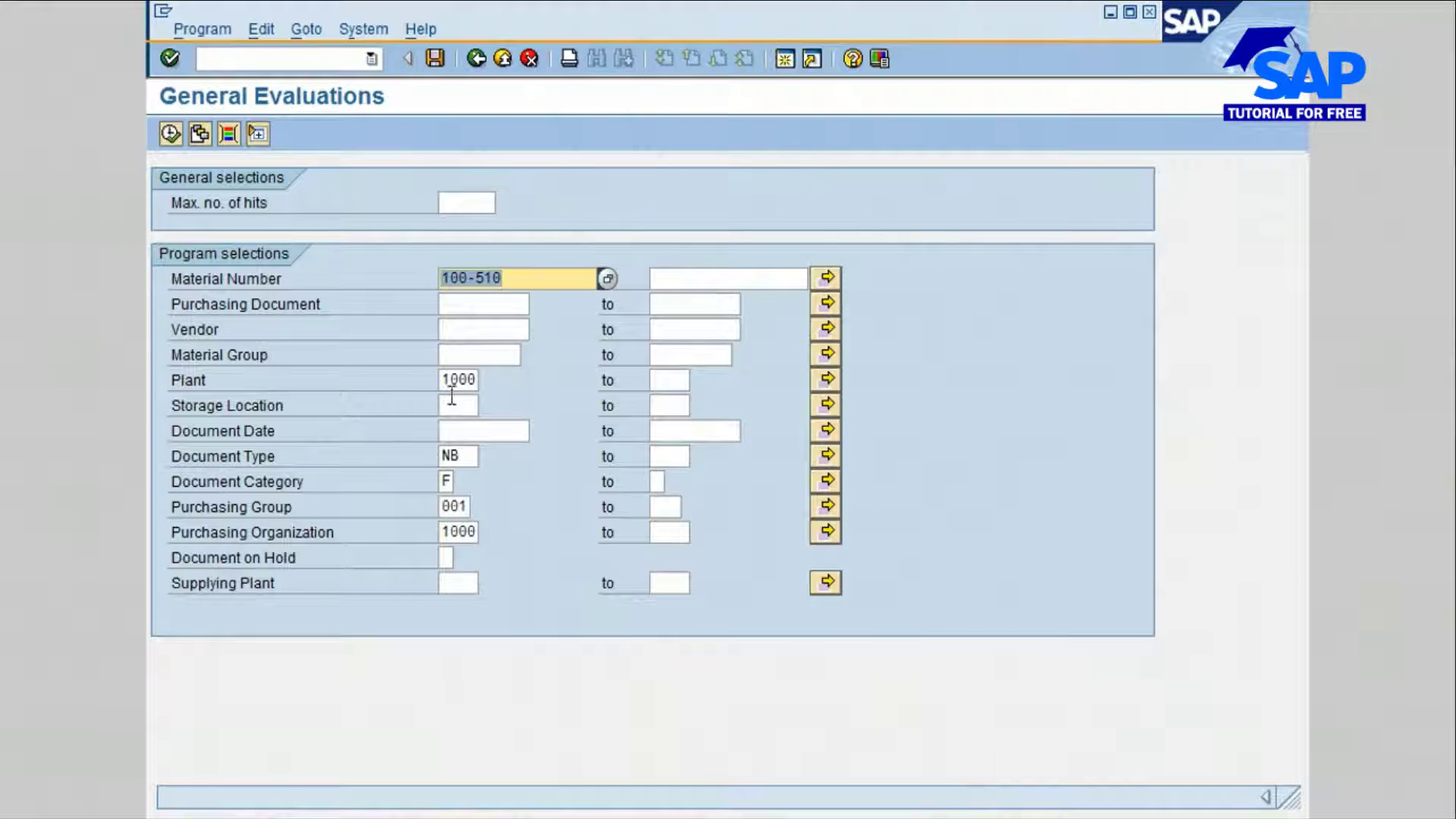
Step: Set both the plant and the purchasing organization to 3000
double_click(444, 380)
text(3)
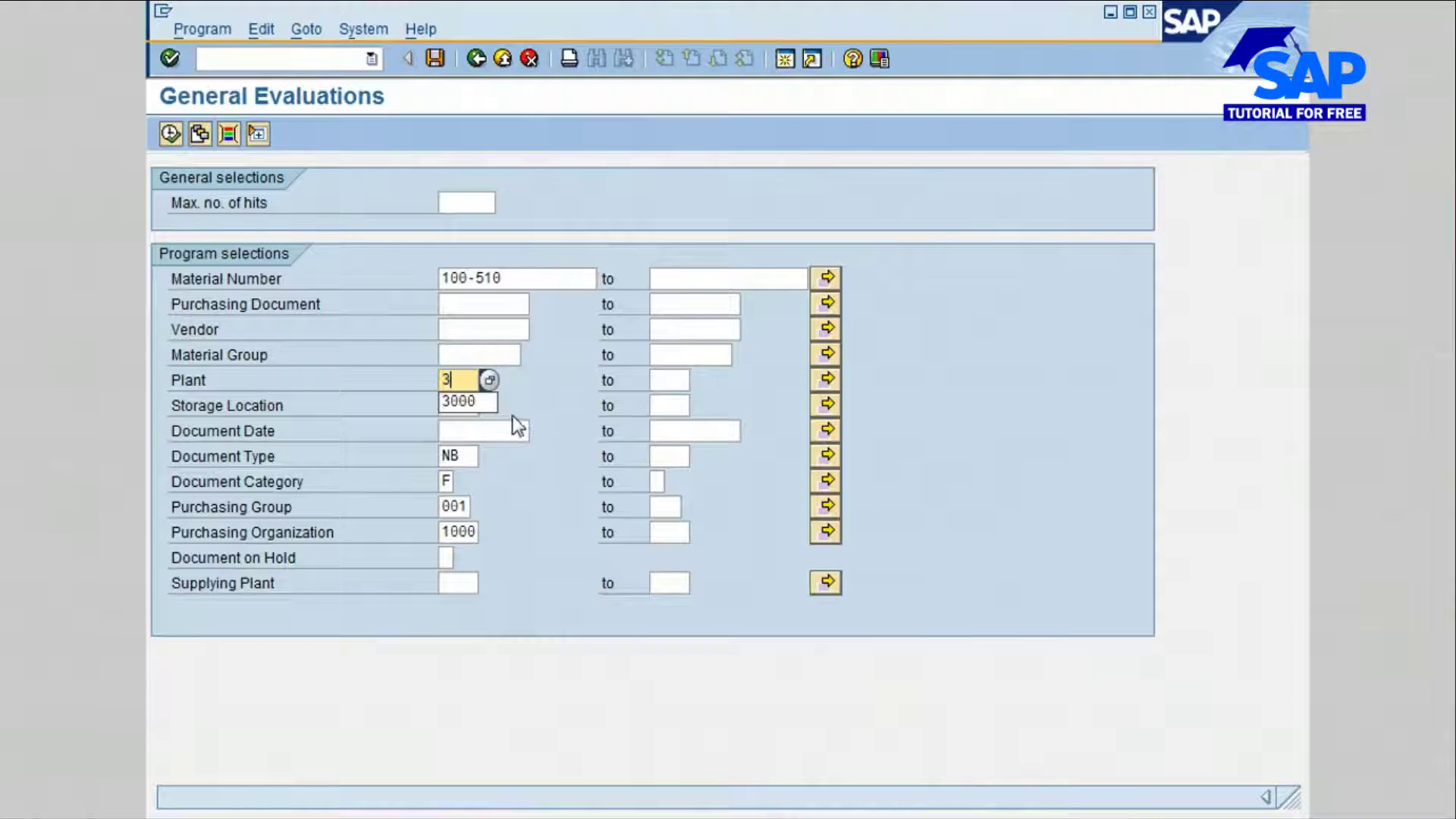
click(459, 403)
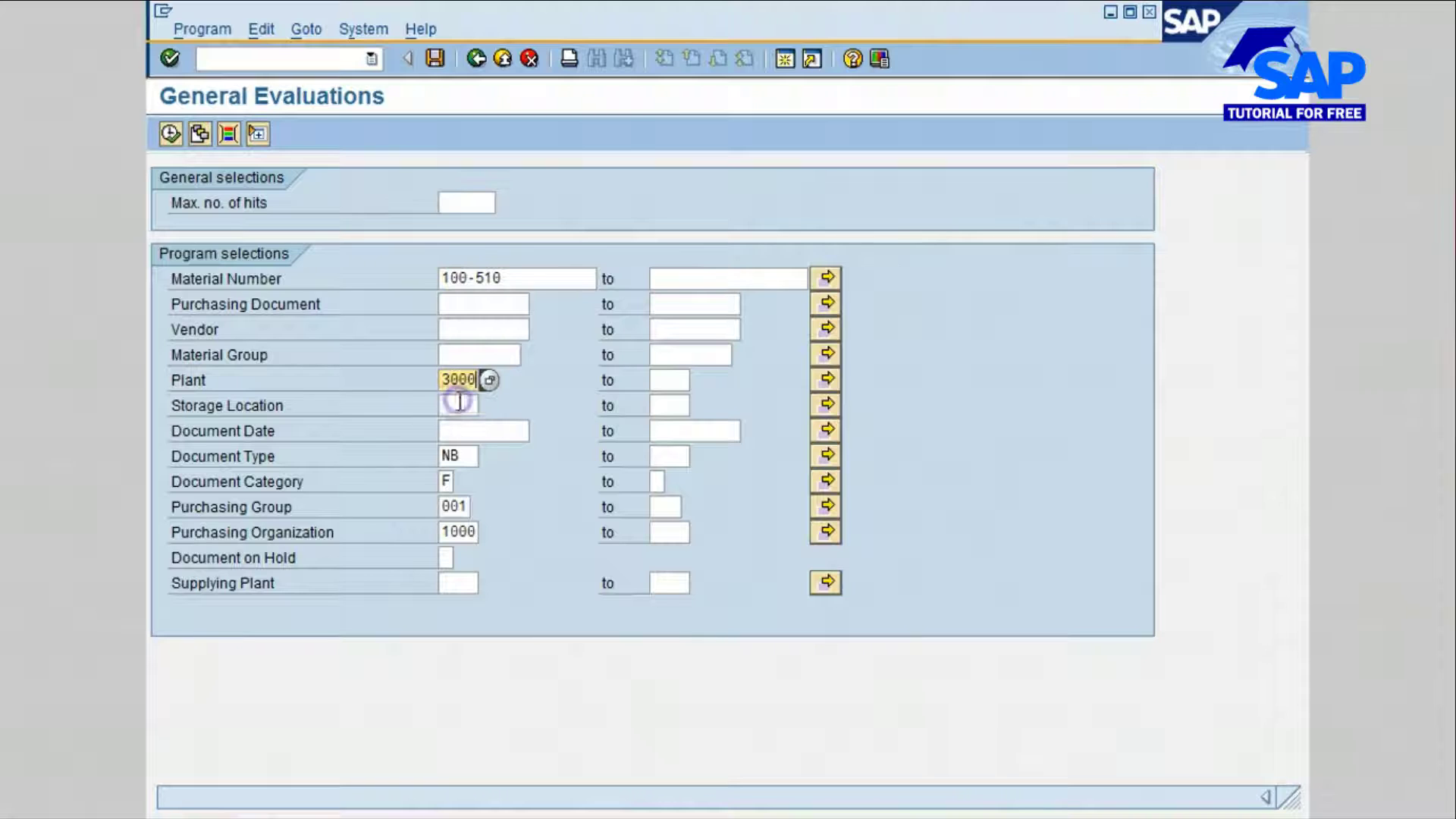
double_click(444, 531)
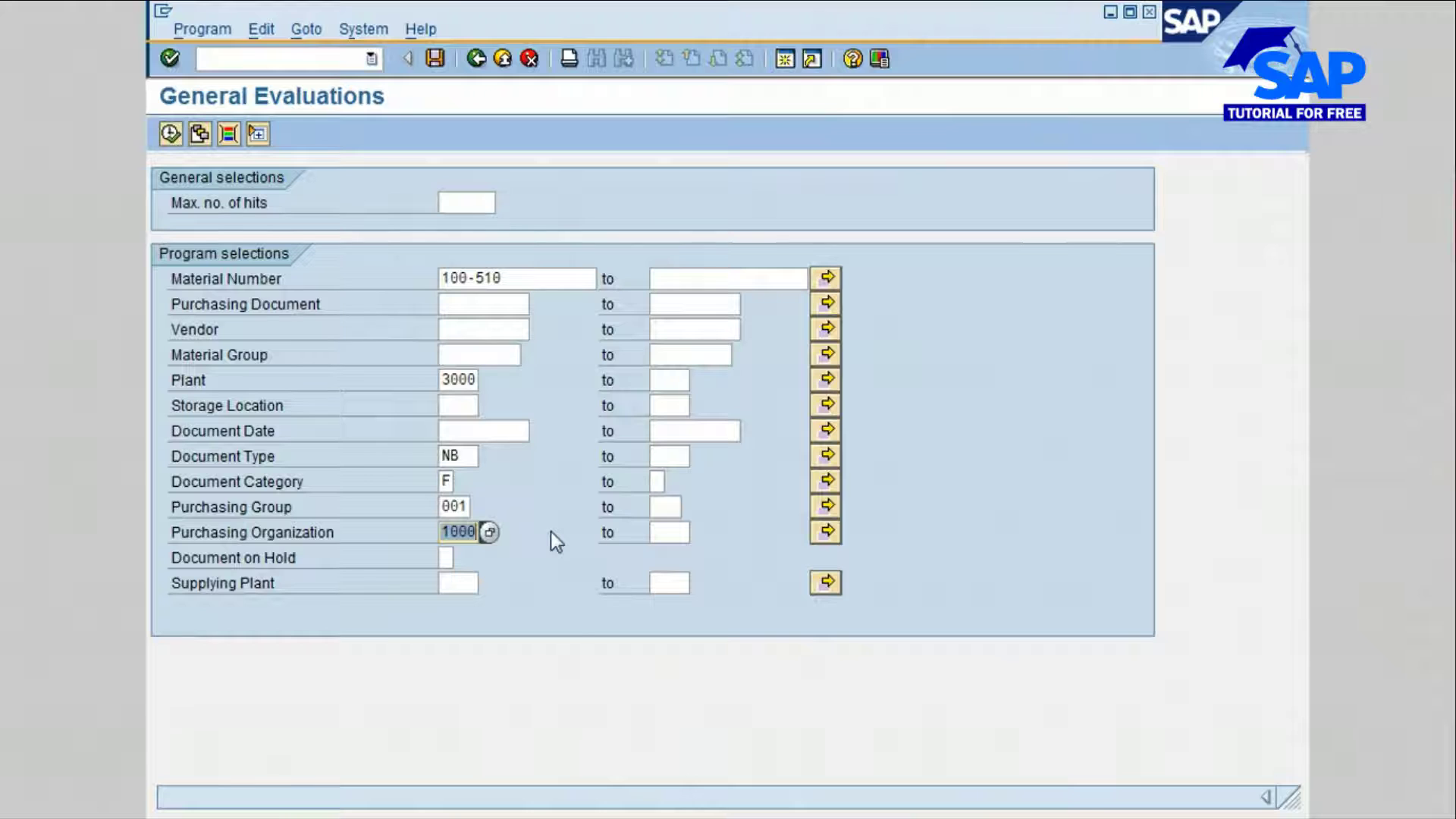
key(BackSpace)
click(459, 549)
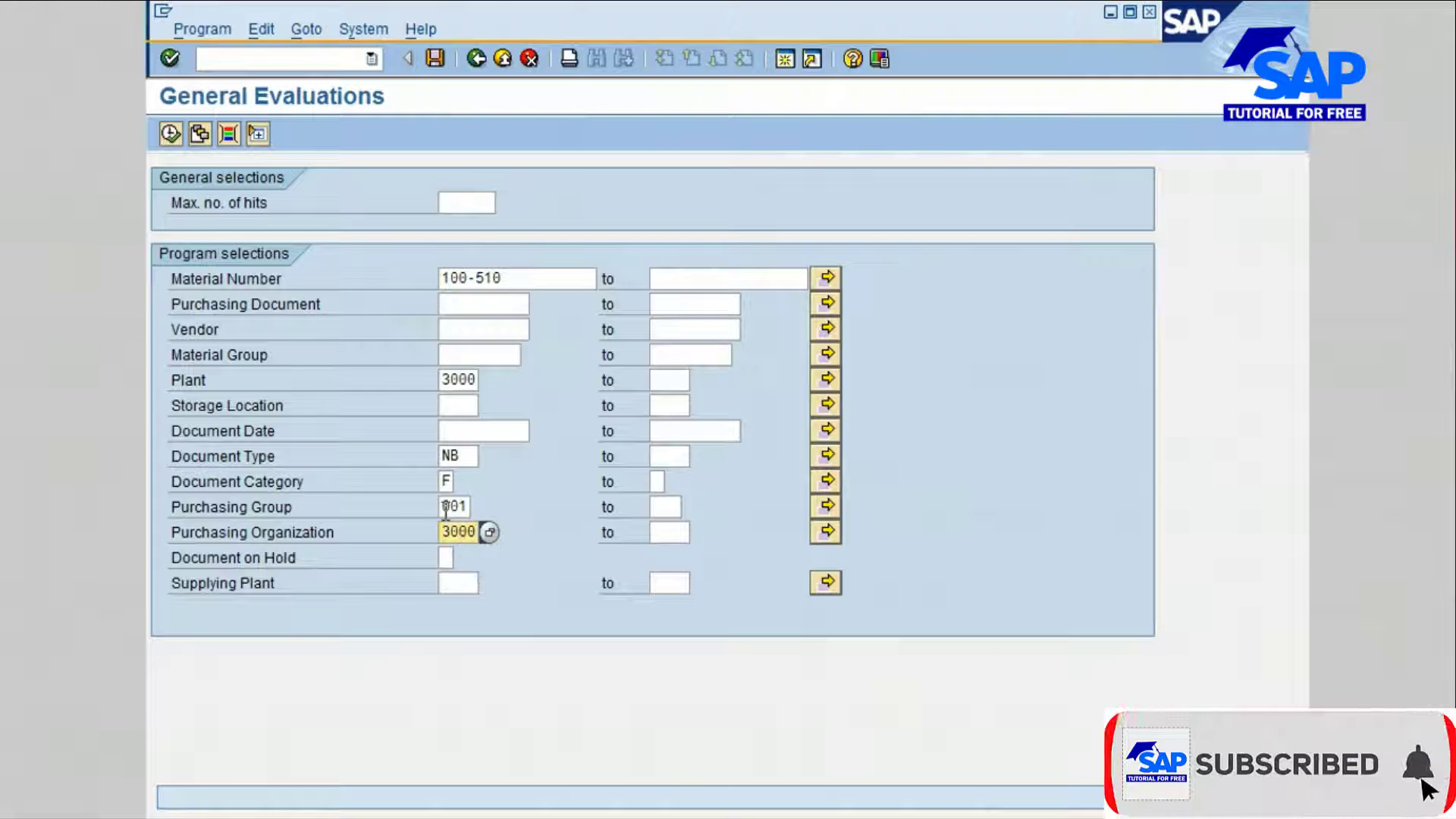
Step: Set the purchasing group to 000 and execute the evaluation
double_click(447, 507)
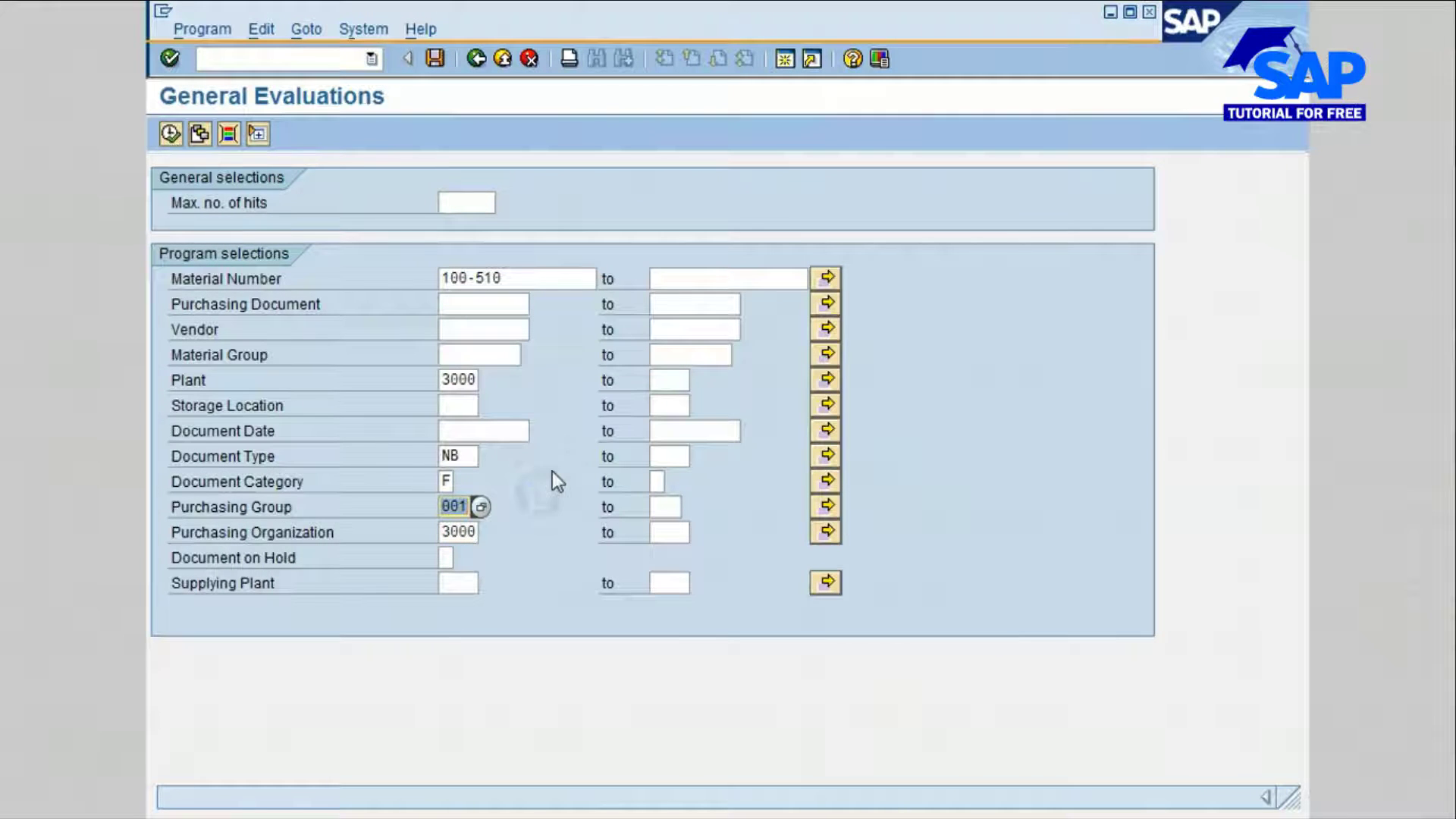
text(000)
click(524, 499)
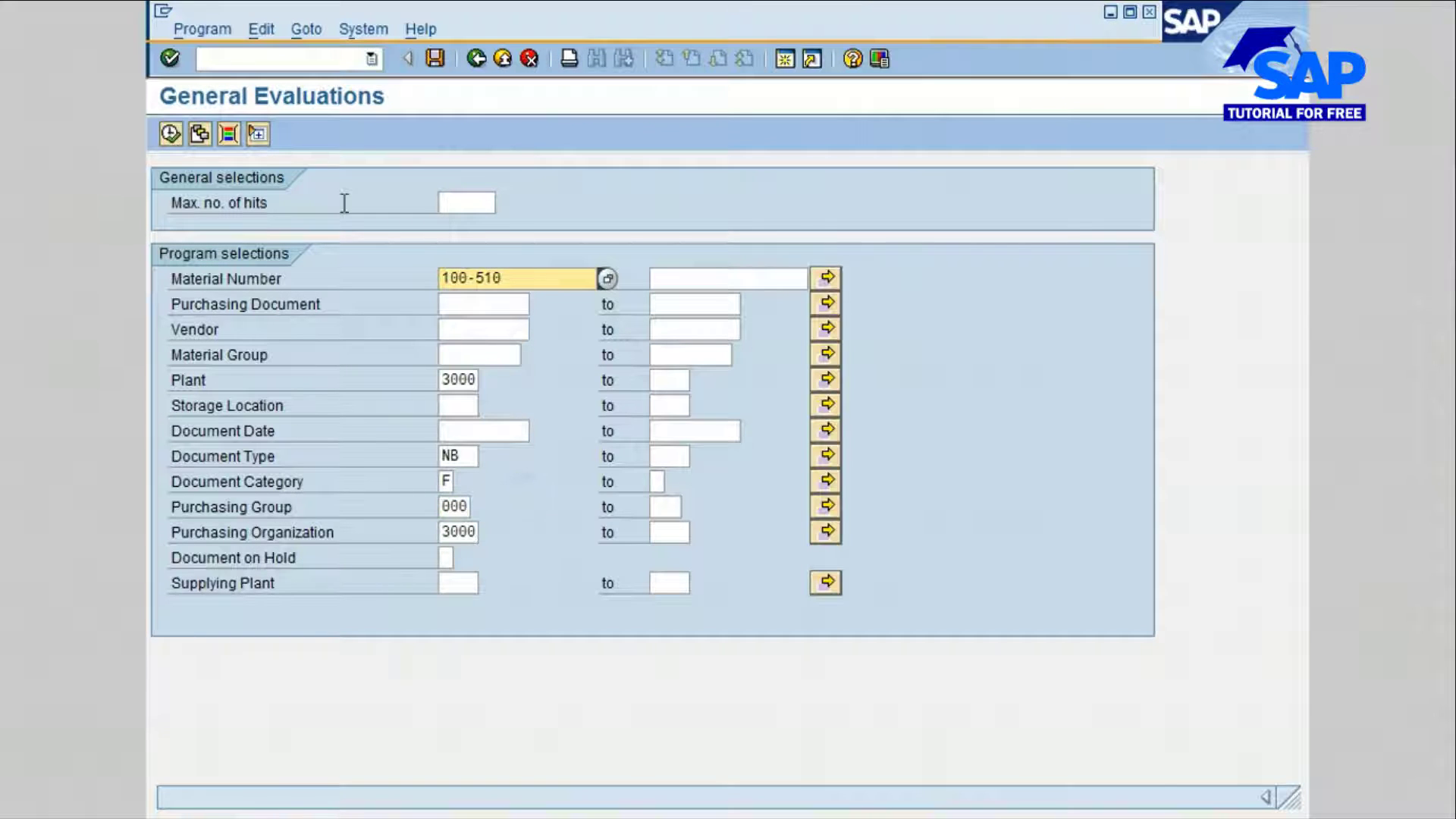
click(170, 134)
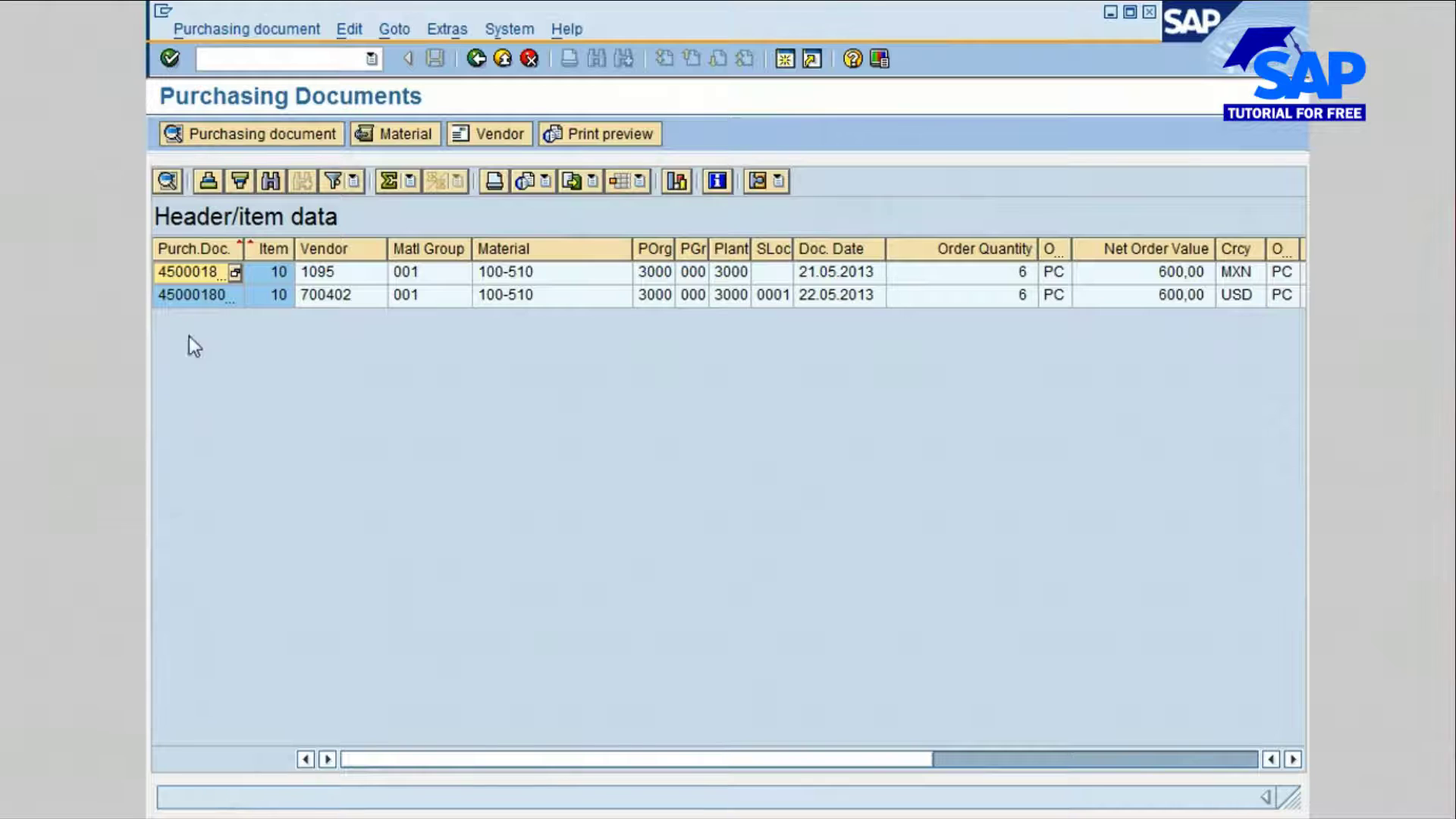
Step: Open the purchase order dated 22.05.2013, expand its header to examine the status, and return to the list
click(180, 298)
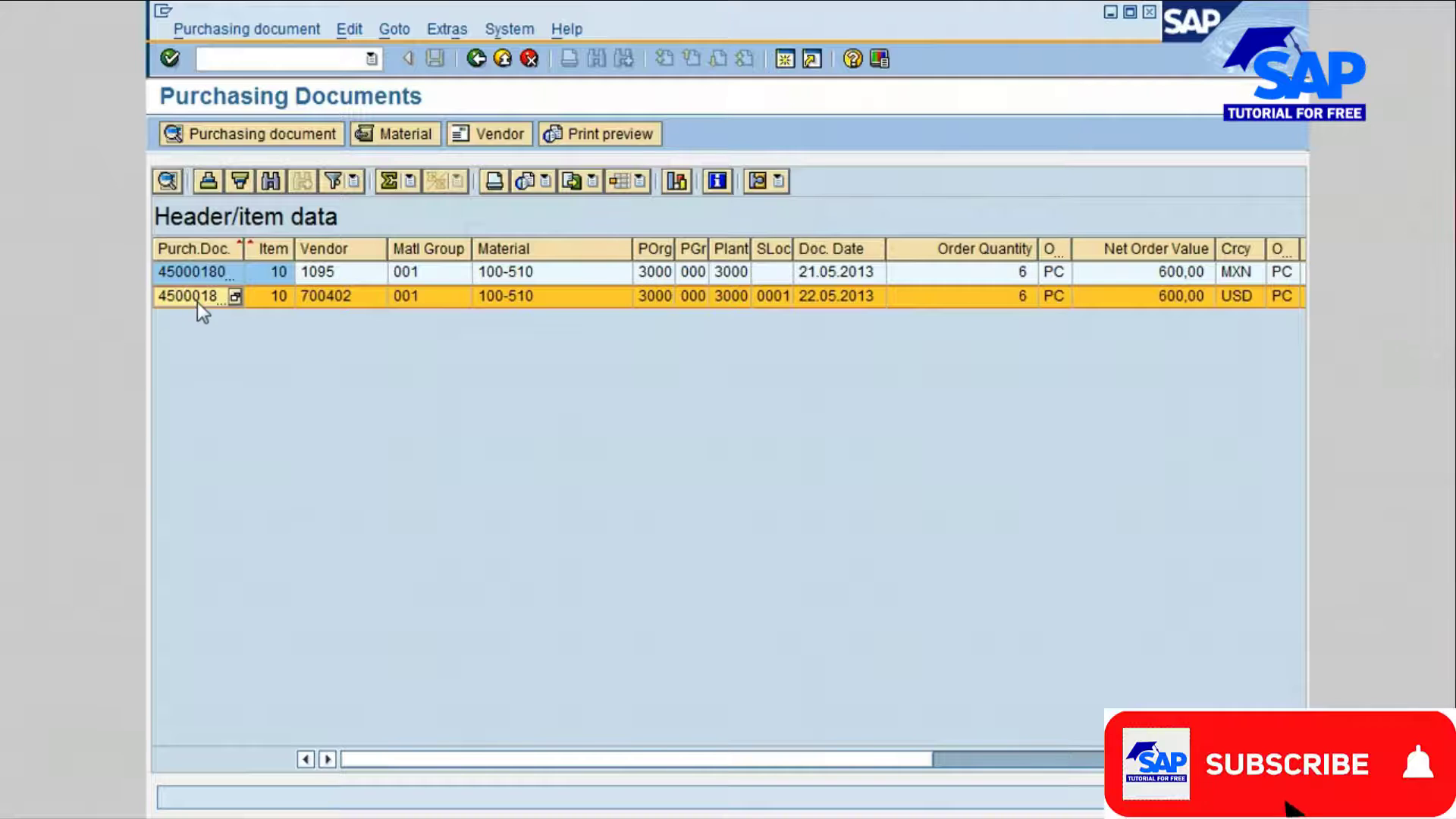
click(245, 140)
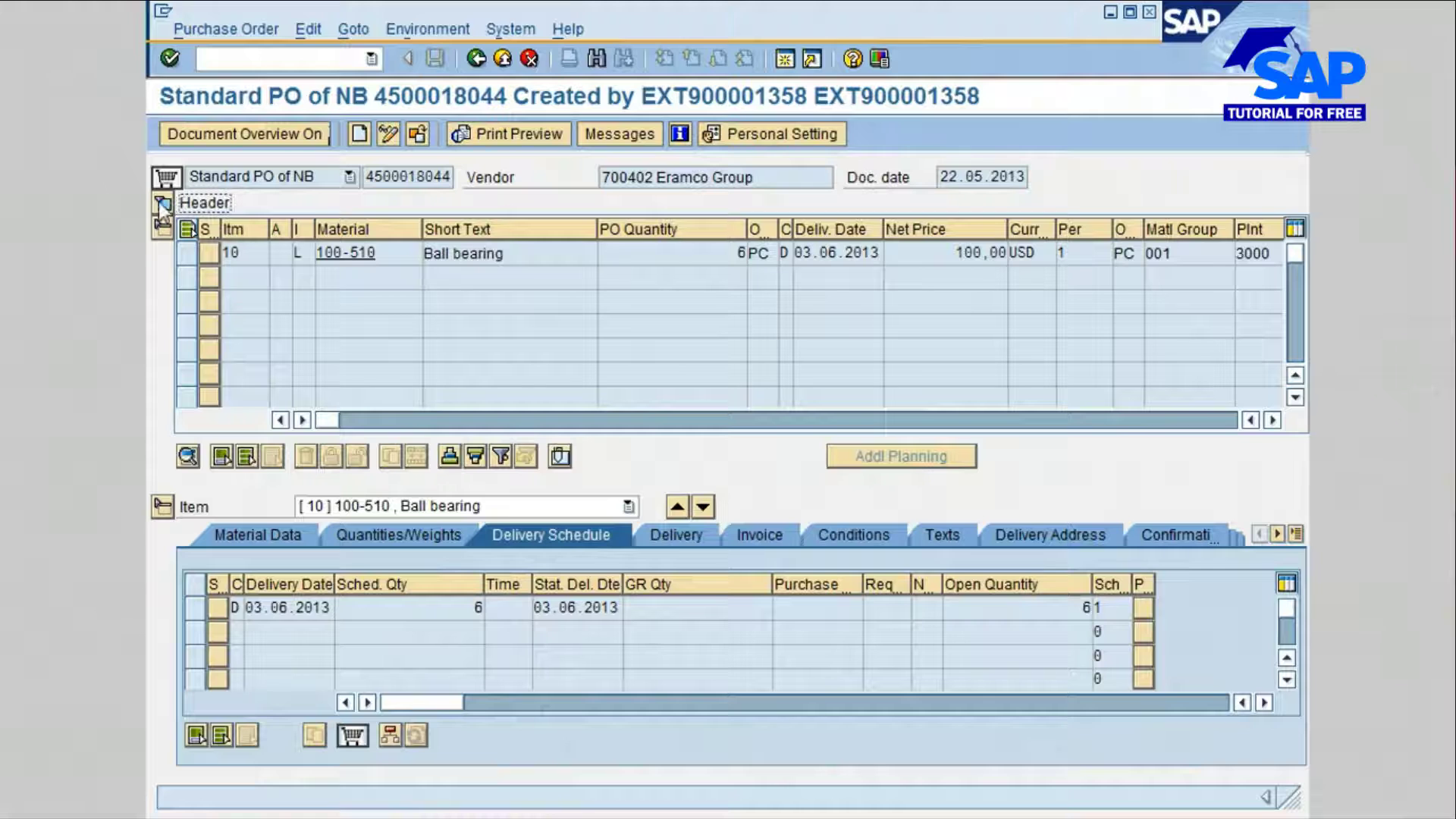
click(161, 204)
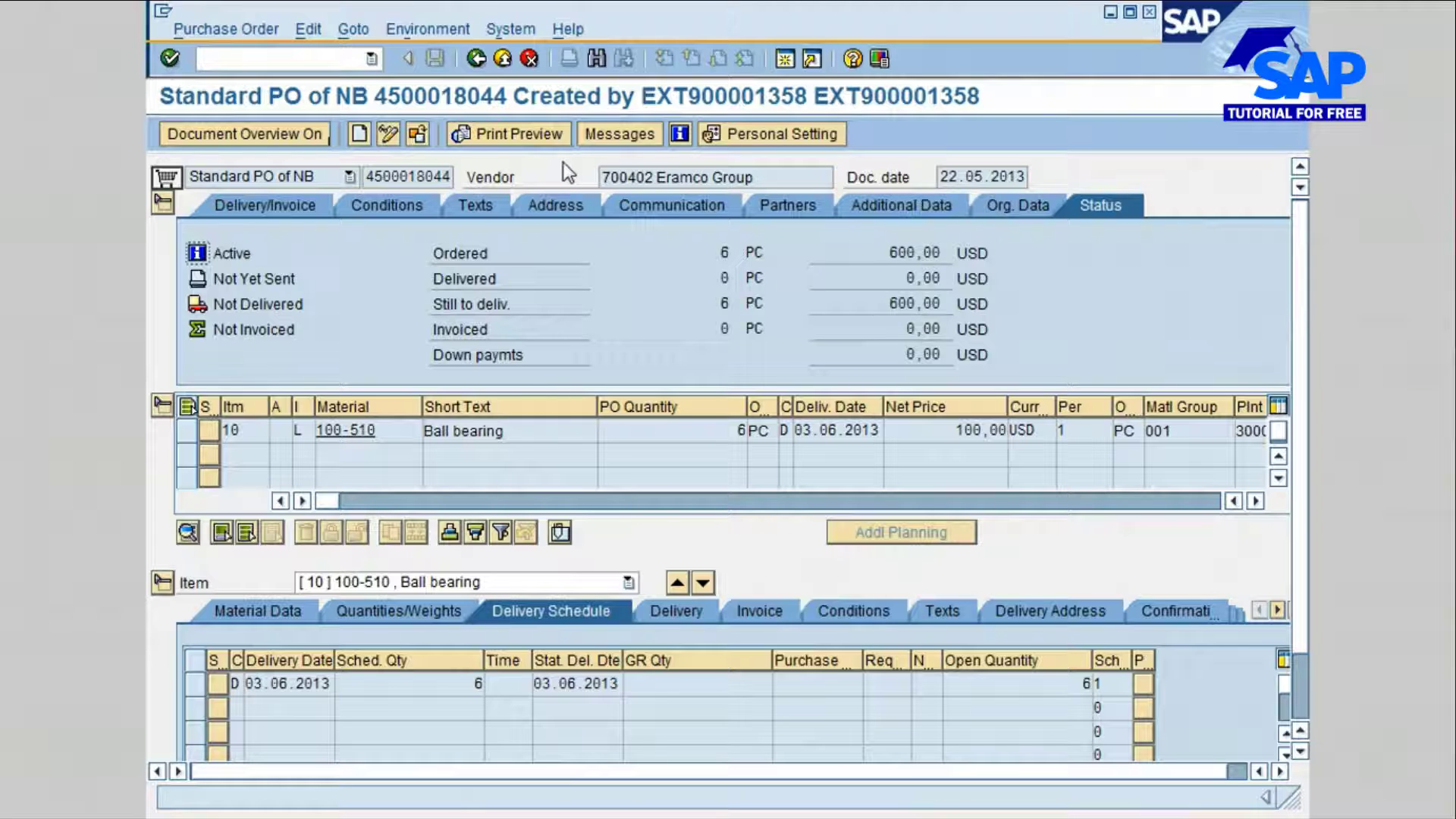
click(477, 59)
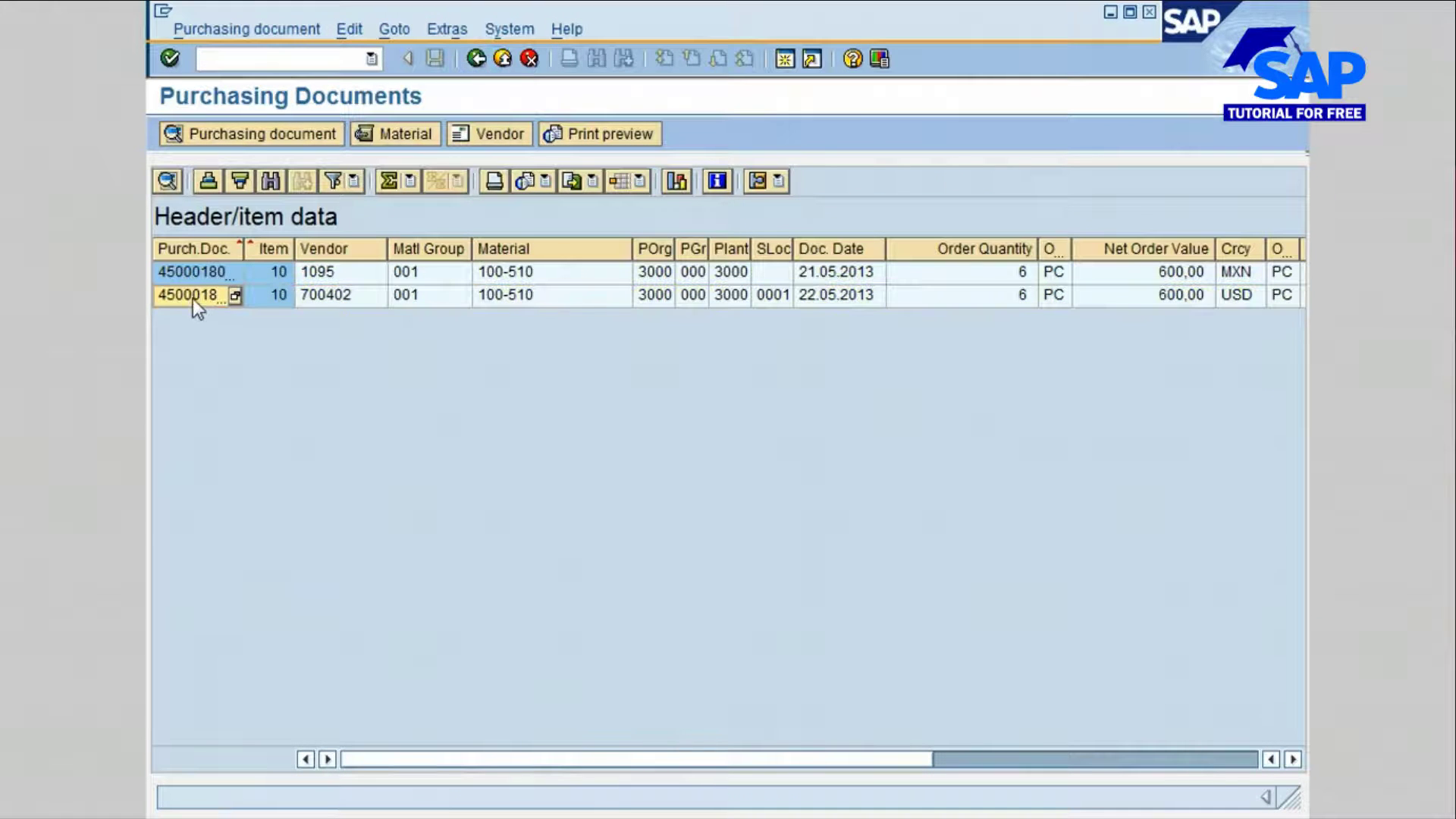
Step: Select the purchase order dated 22.05.2013, display its material's master record to examine the purchasing data, and return to the list
click(195, 297)
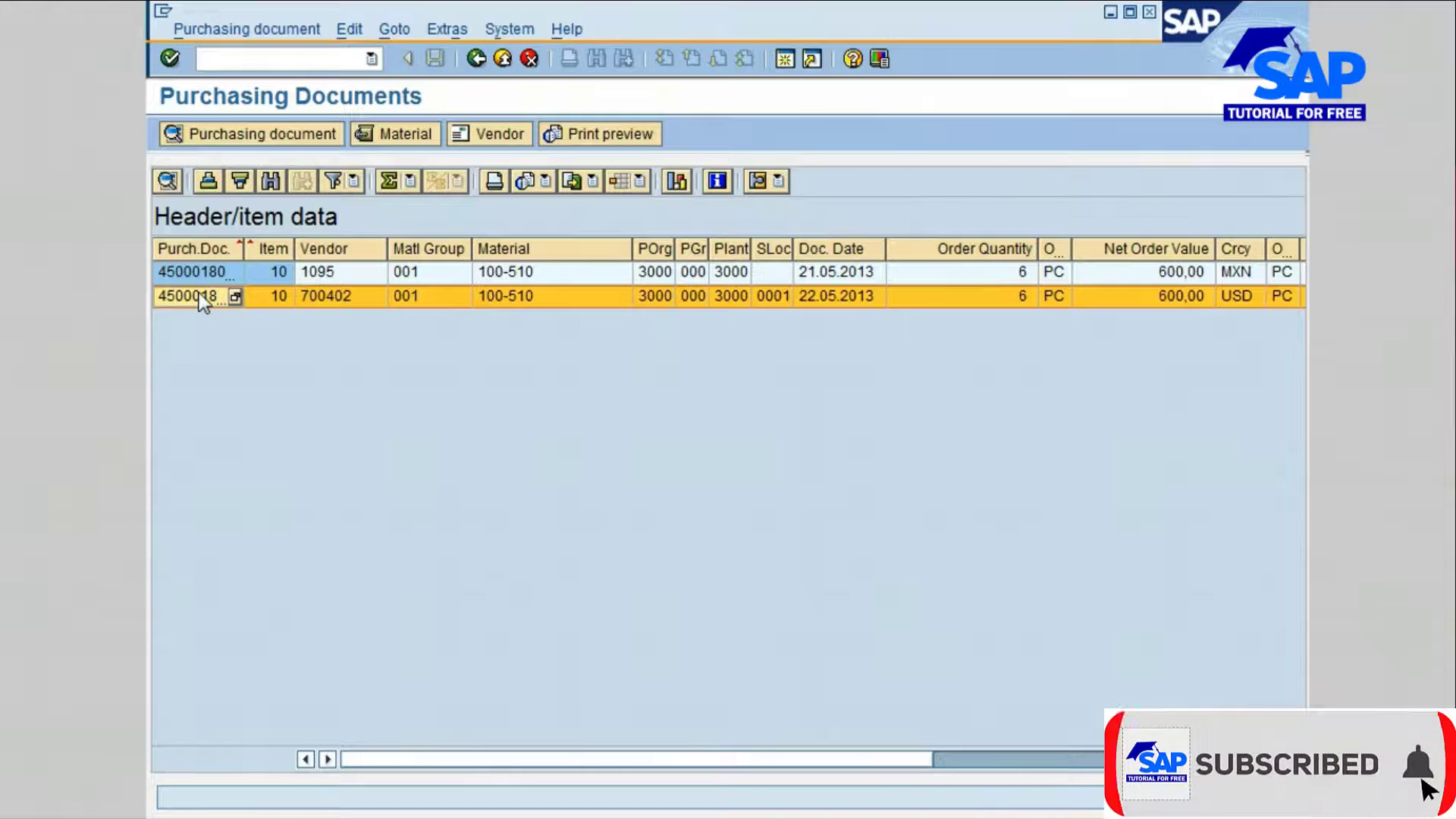
click(415, 138)
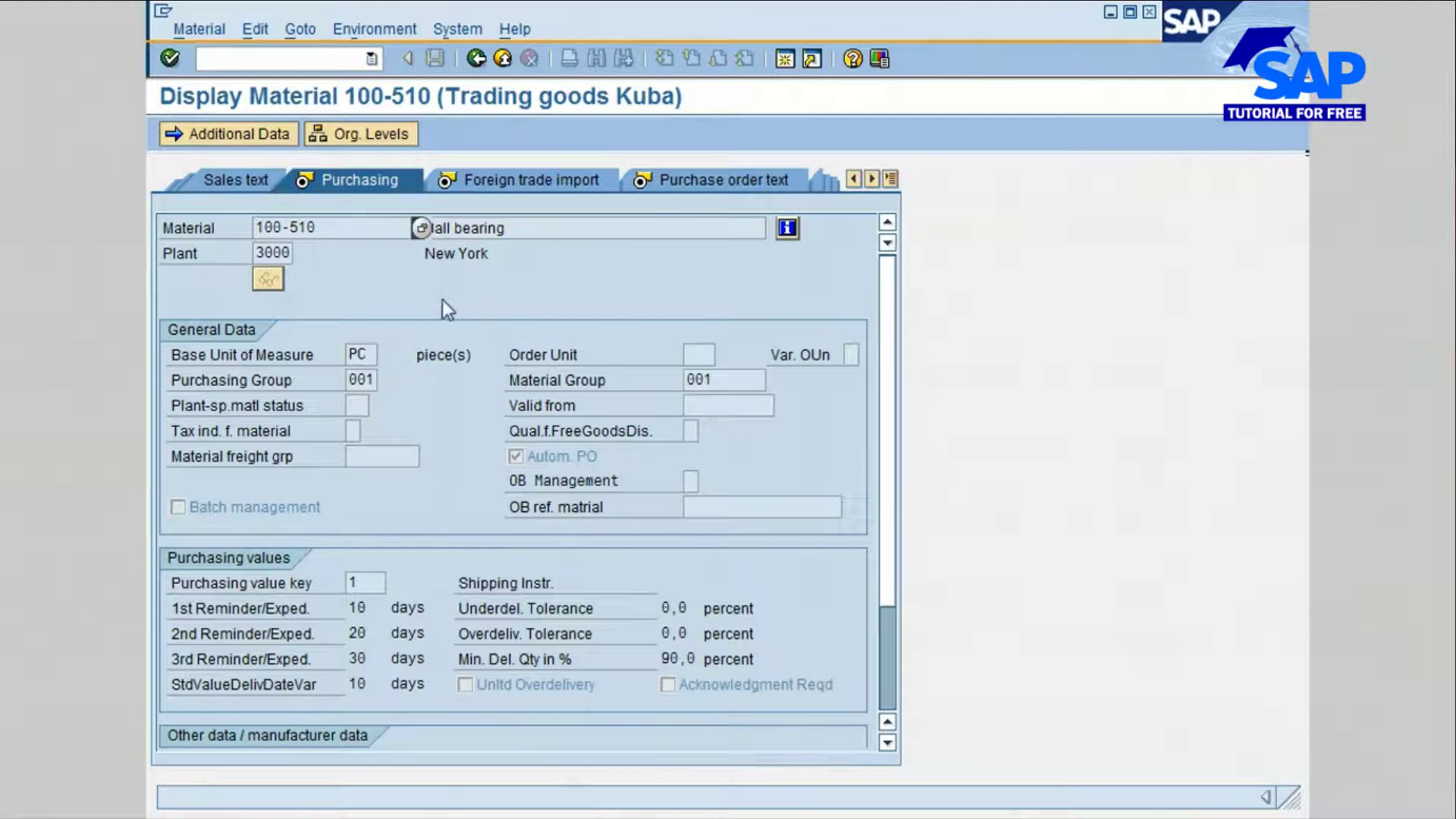
click(476, 60)
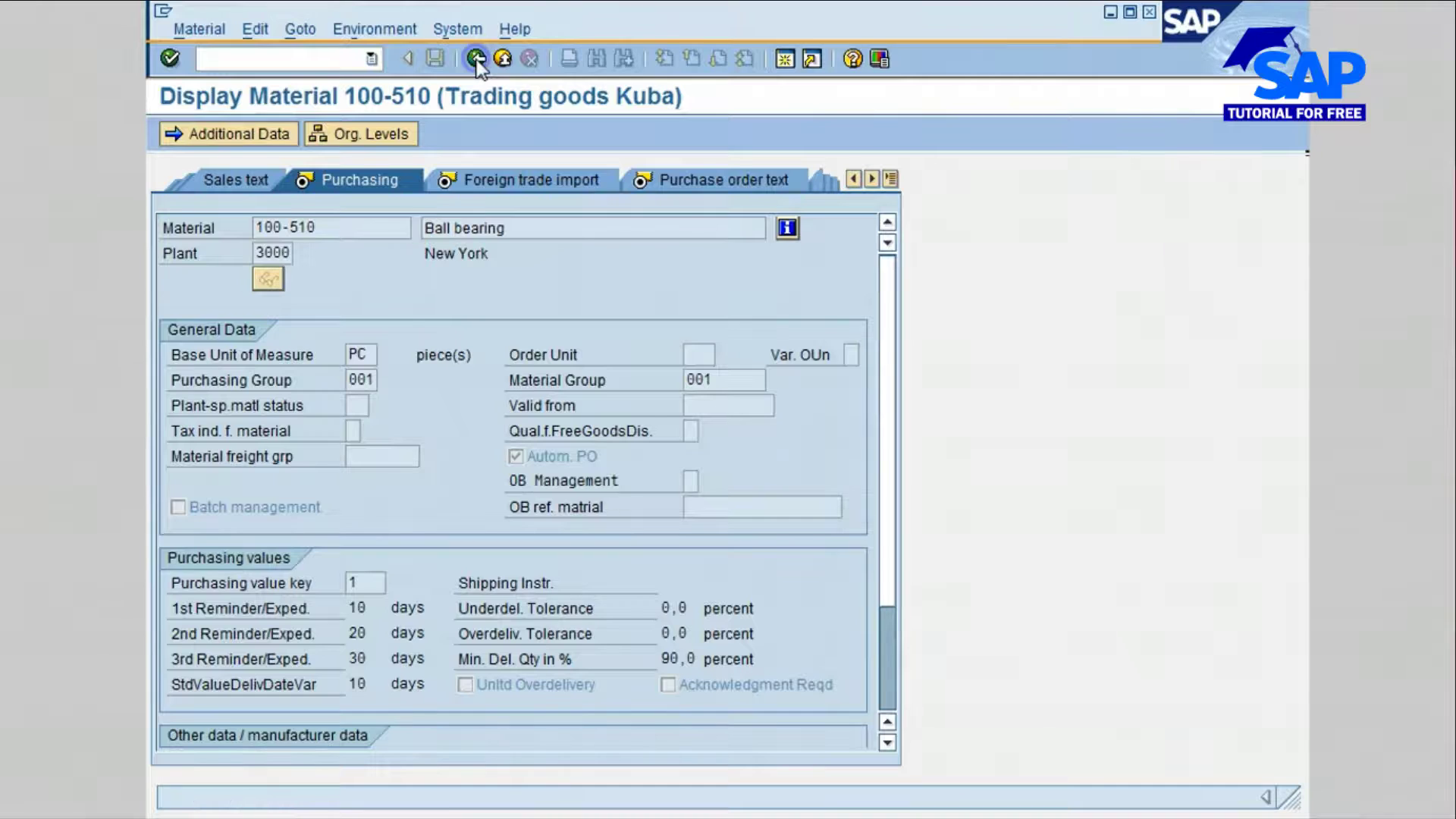
Step: Display the vendor master record for the purchase order dated 22.05.2013 to examine the address data, and go back out of the list
click(192, 298)
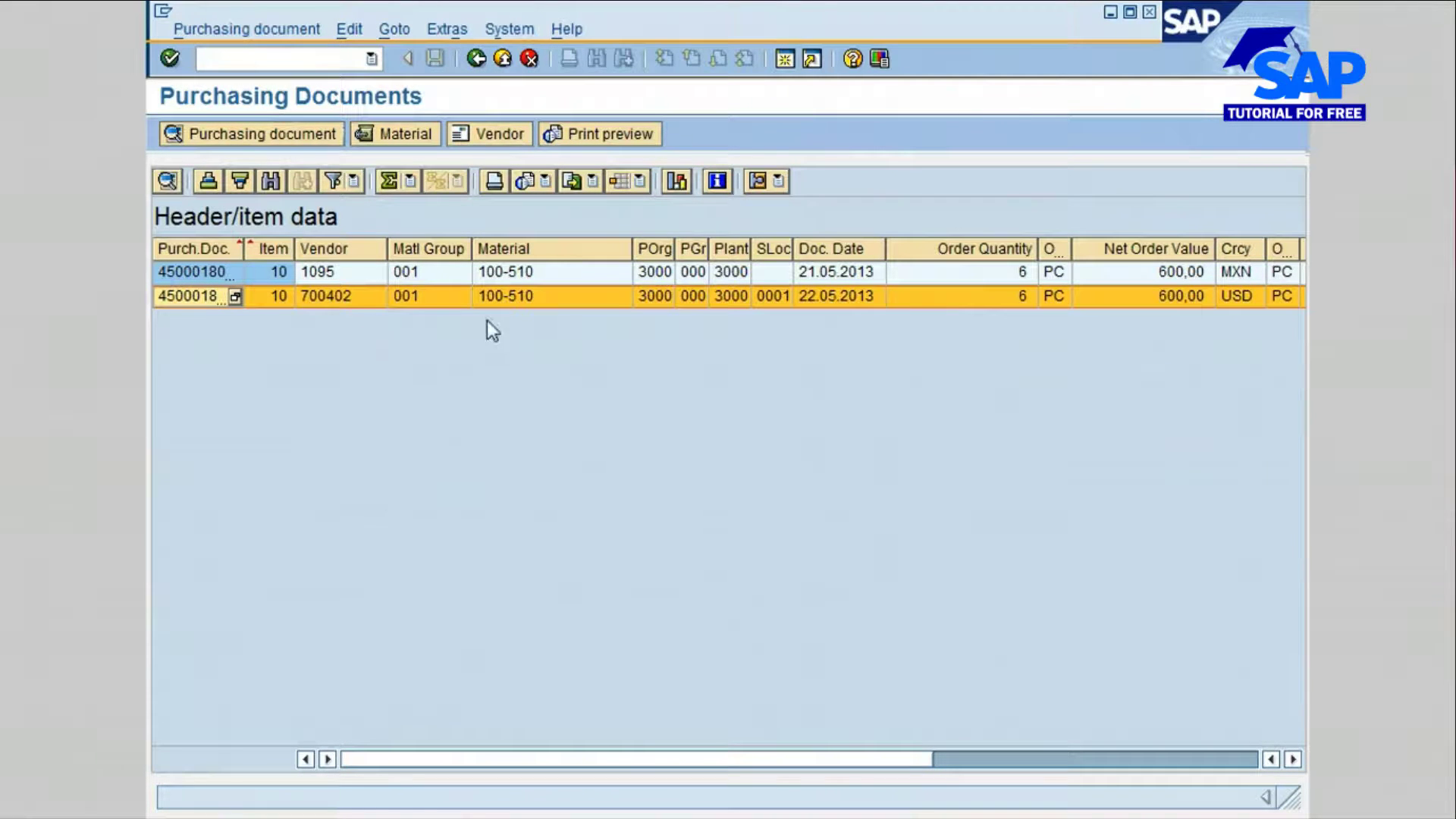
click(489, 134)
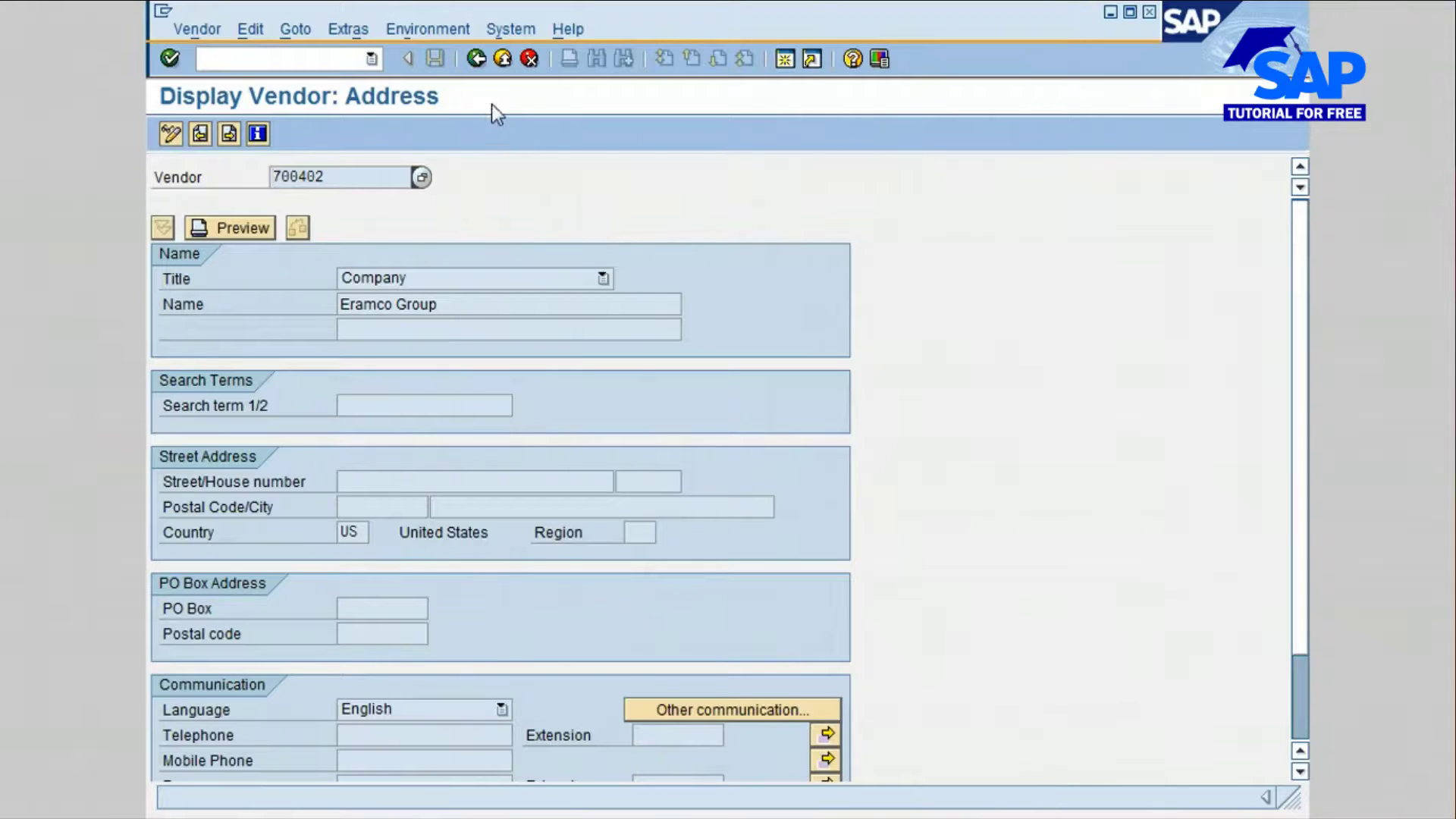
click(476, 59)
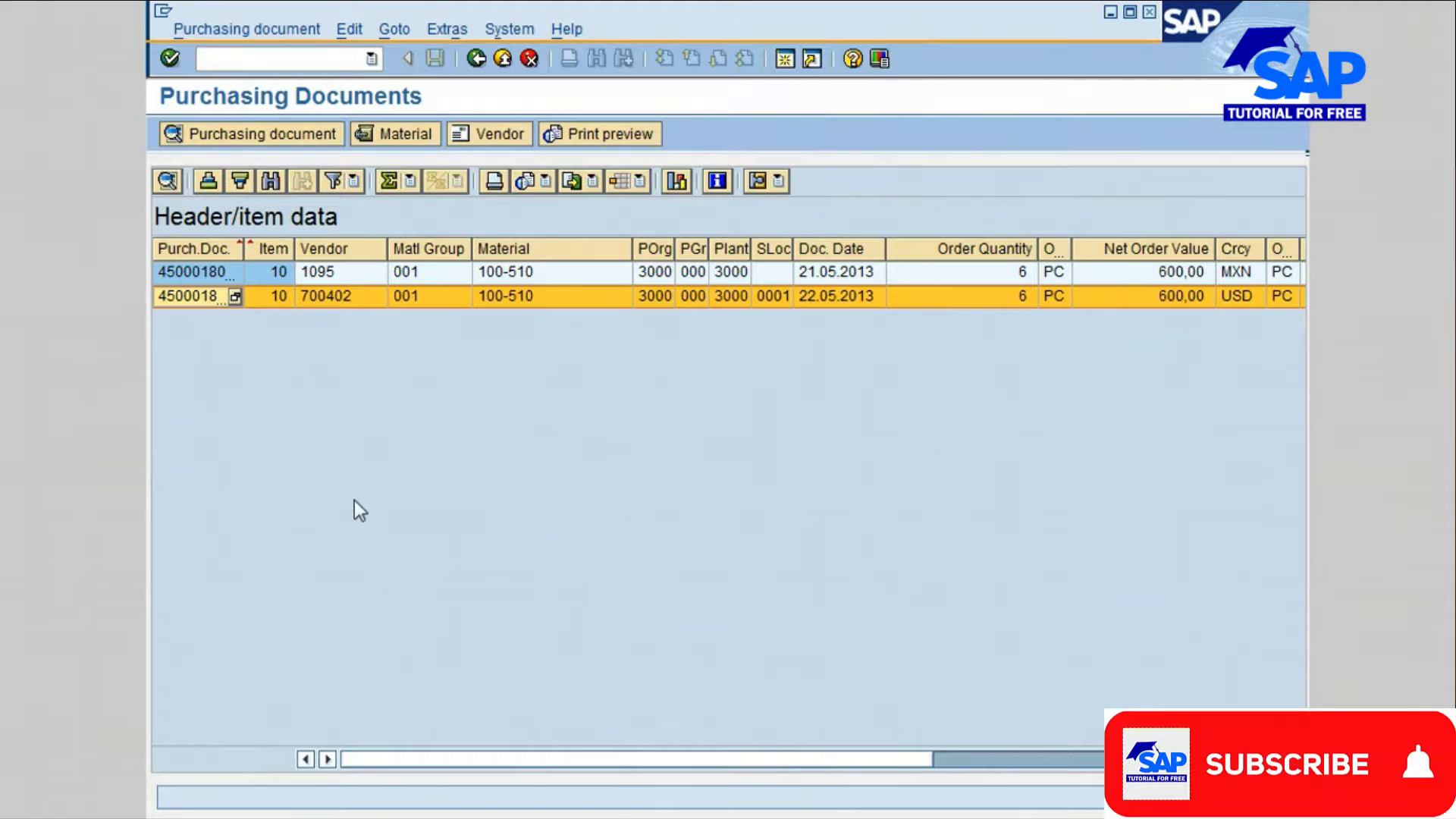
click(476, 60)
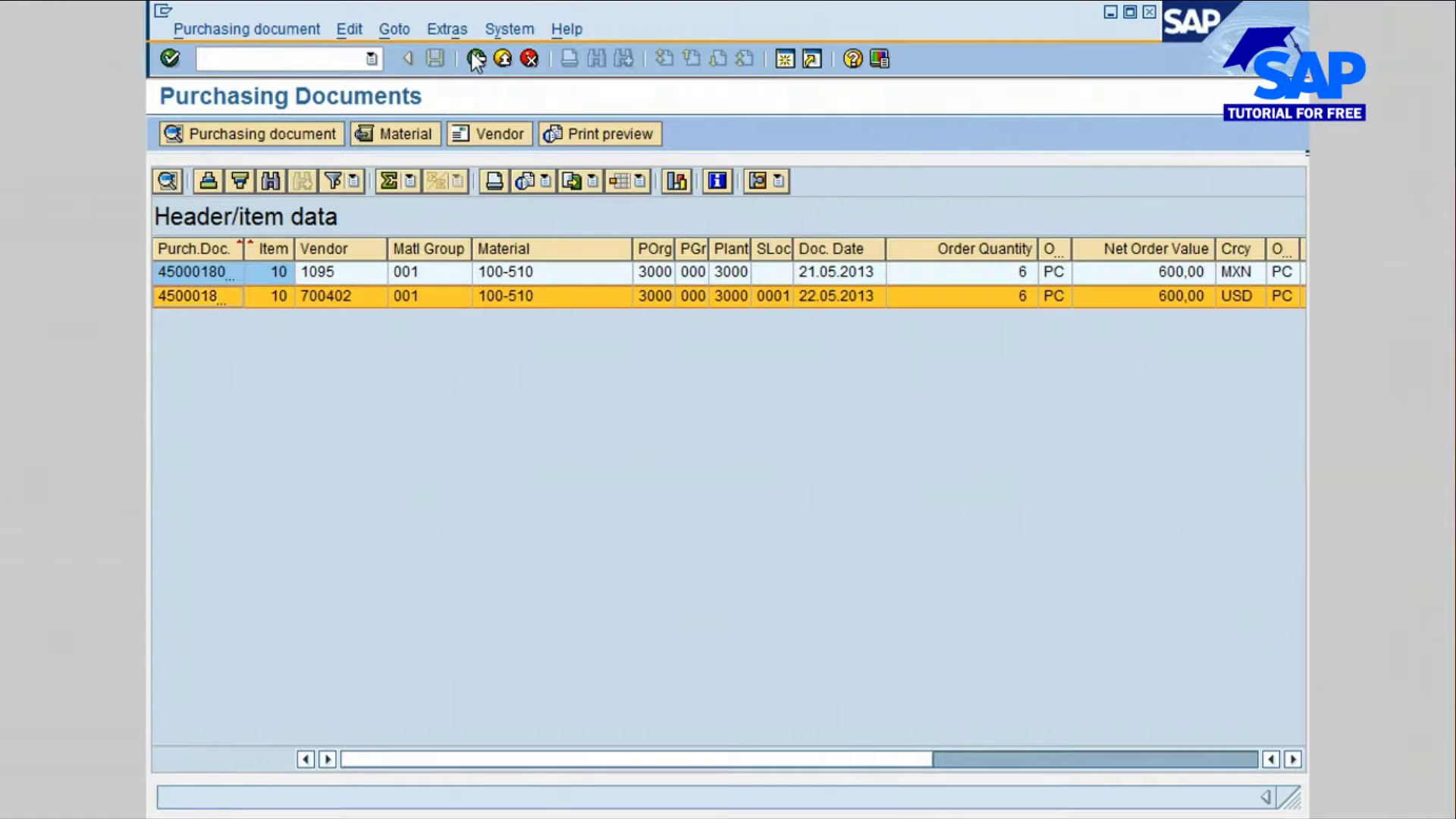